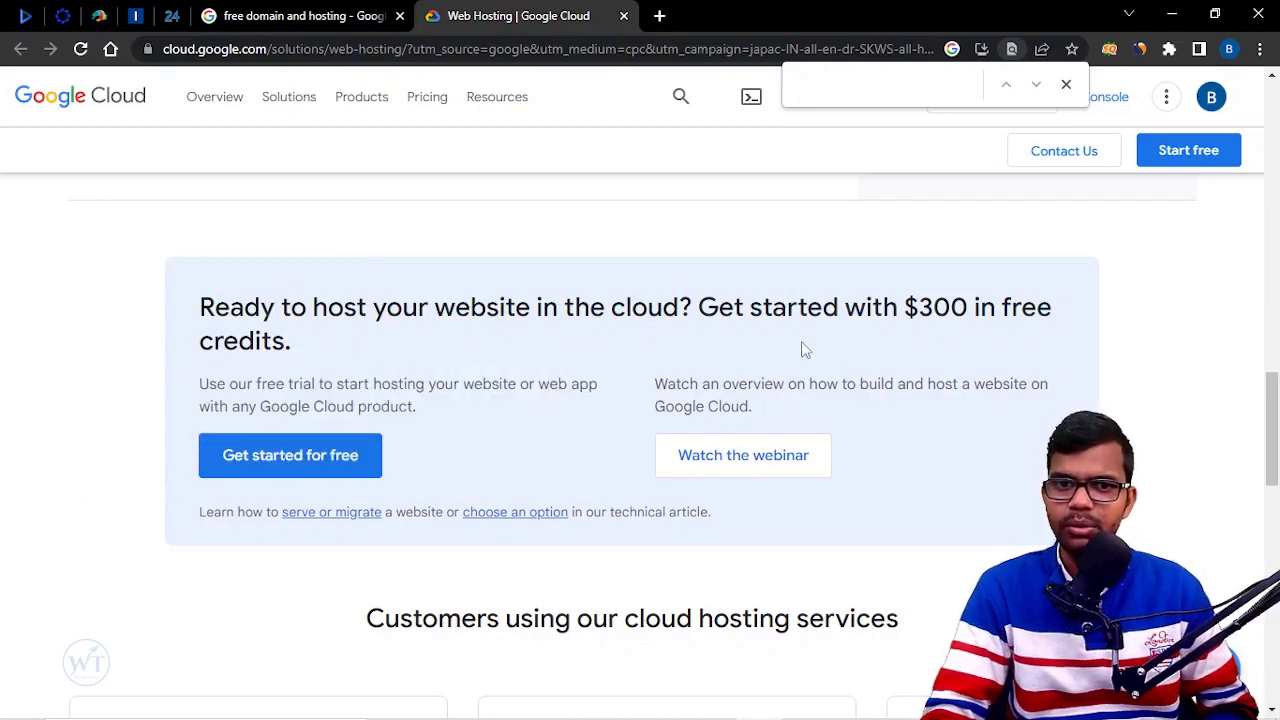
- Examine the free credits offer for hosting a website on the Google Cloud web hosting page
drag(905, 307, 1052, 302)
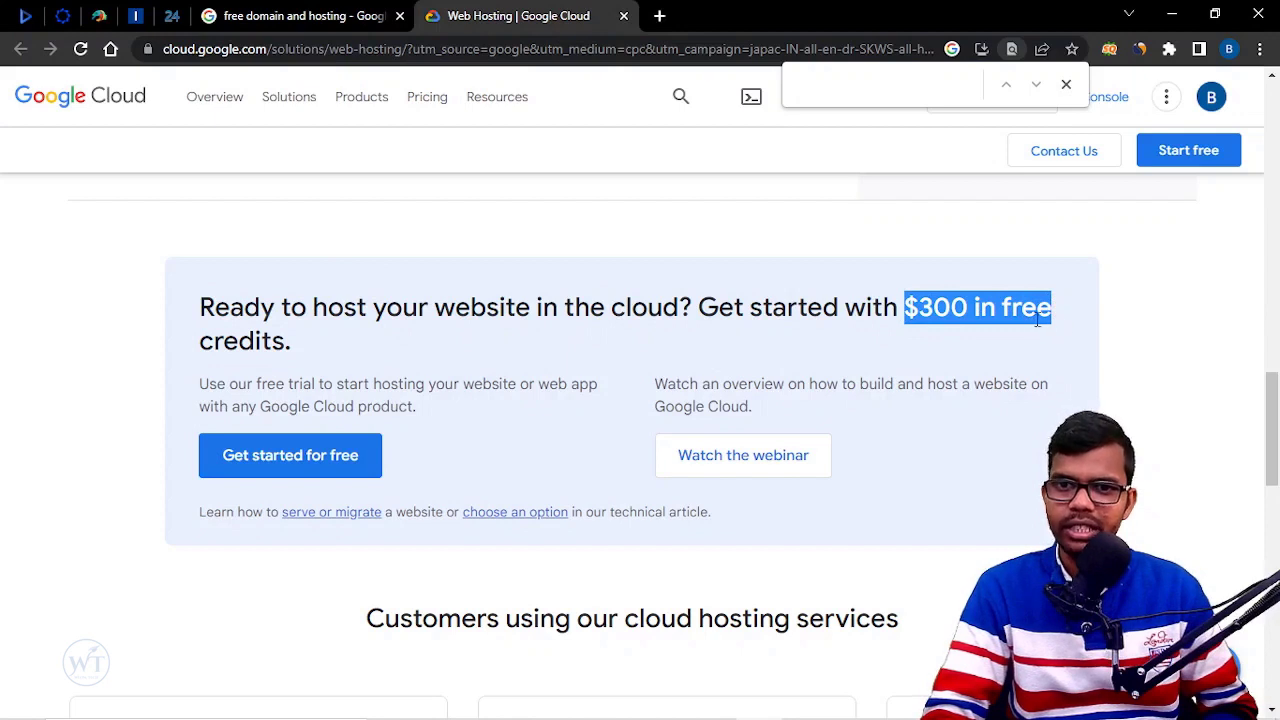
click(1001, 308)
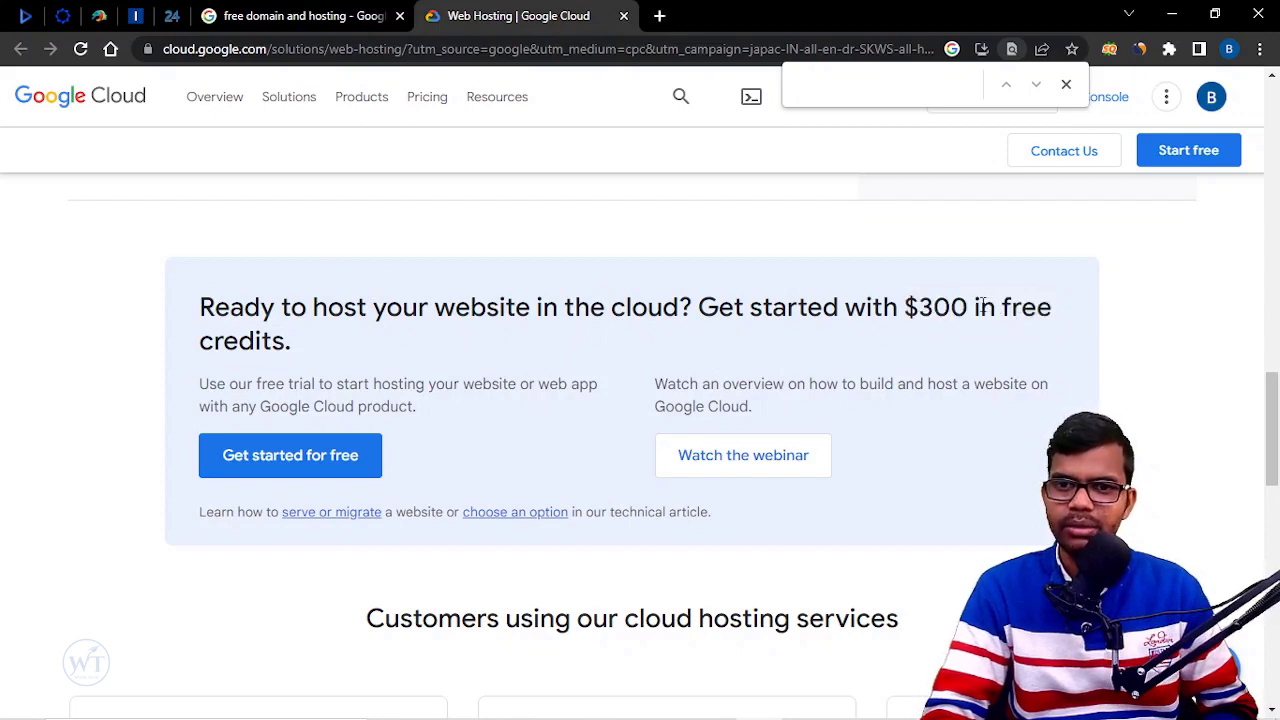
drag(977, 307, 1056, 312)
click(1057, 318)
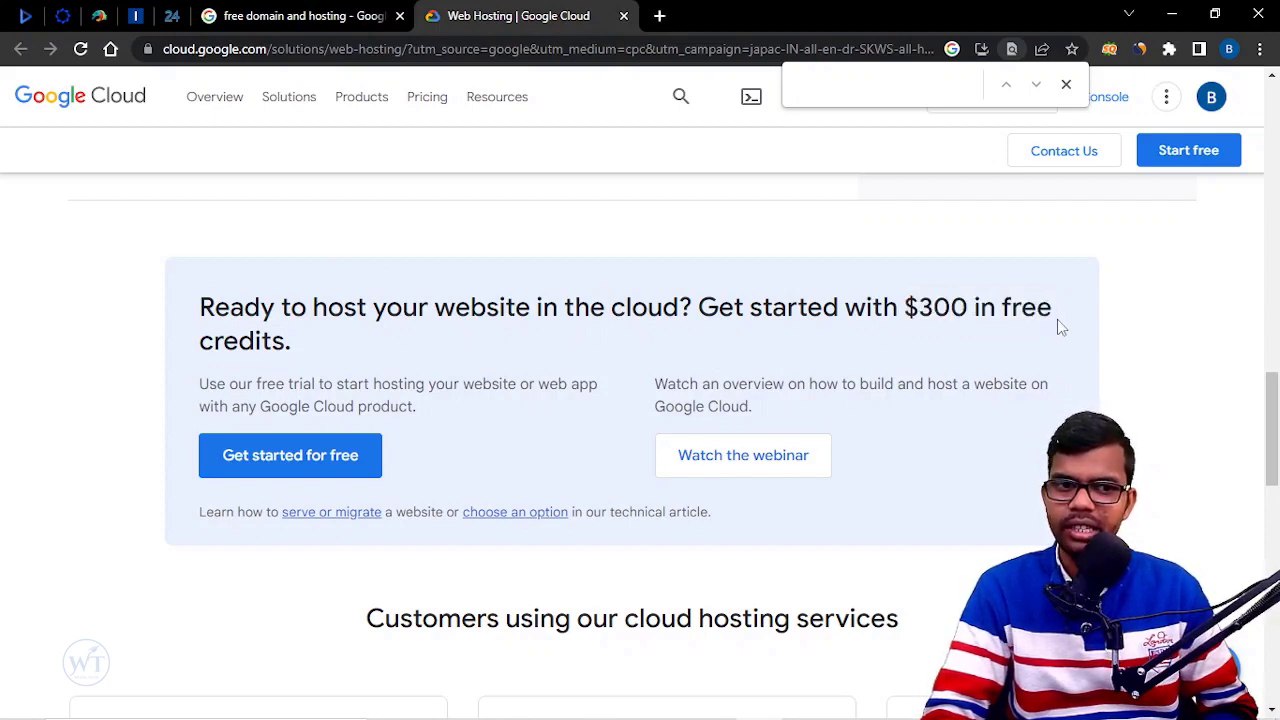
drag(183, 348, 347, 343)
click(347, 343)
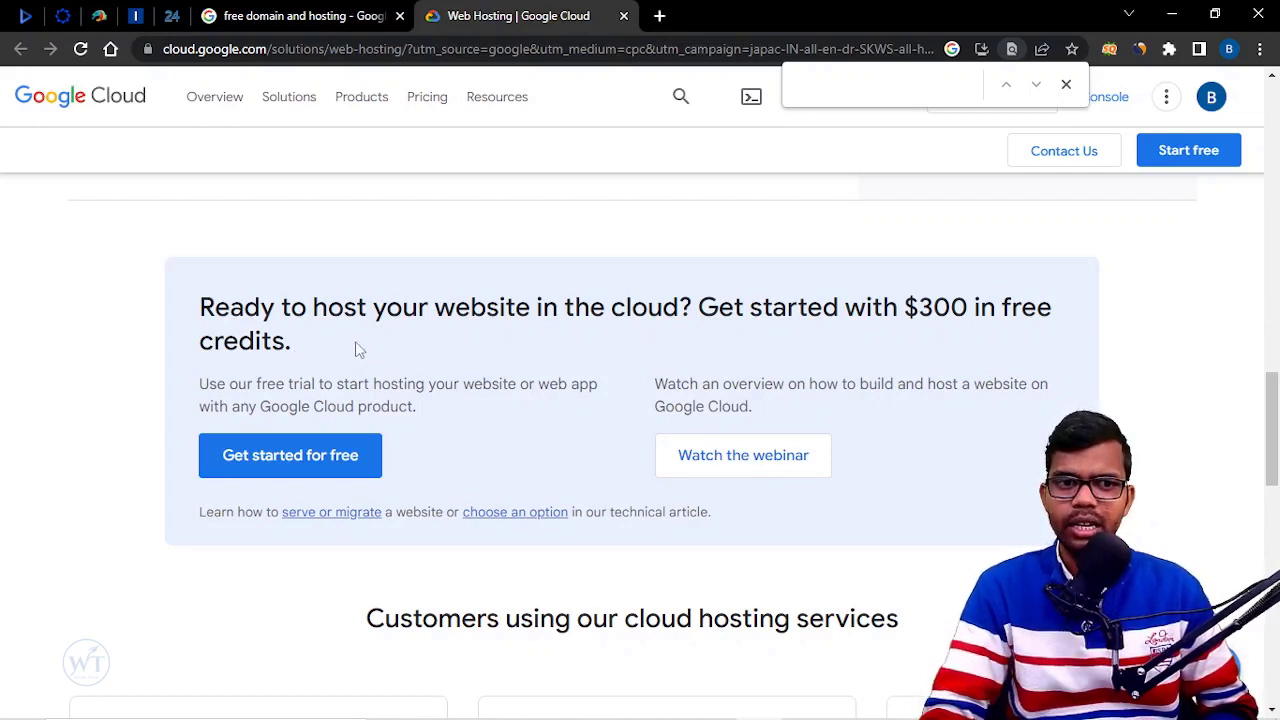
drag(203, 318, 340, 315)
click(377, 343)
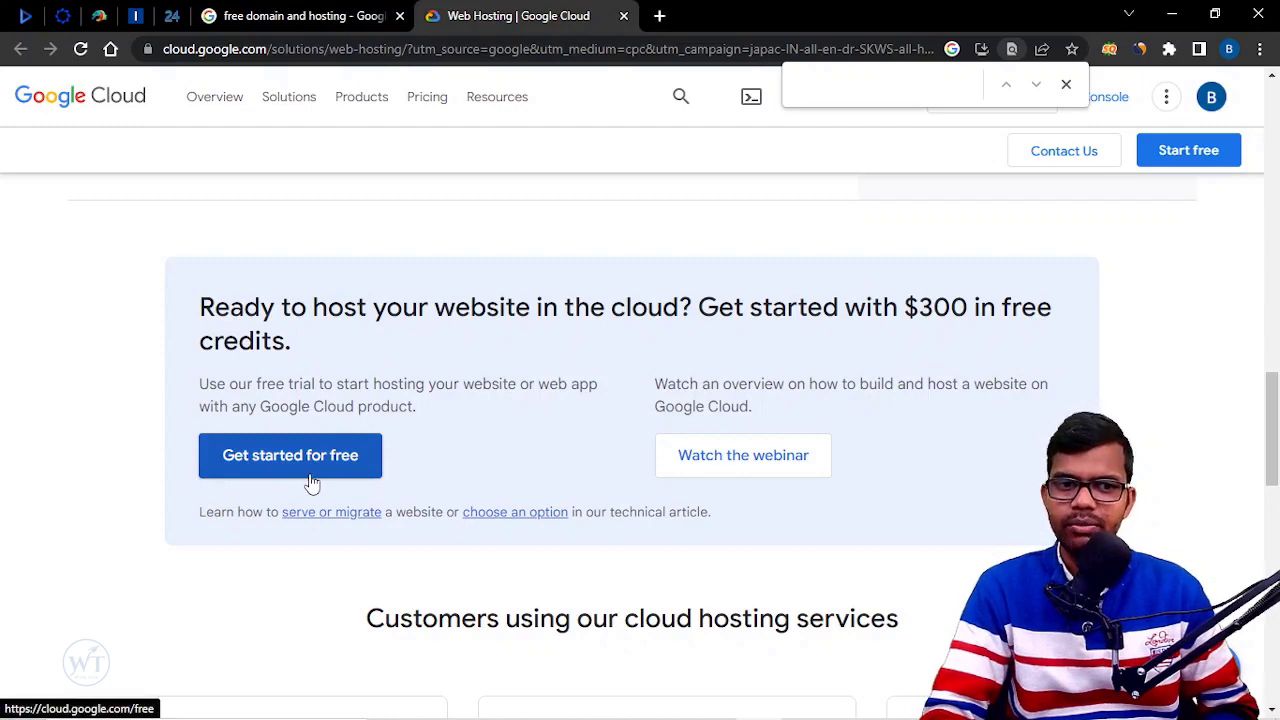
- Review the use cases of WordPress and LAMP stack on Compute Engine in the cloud web hosting services table
drag(1276, 457, 1273, 246)
drag(878, 250, 977, 251)
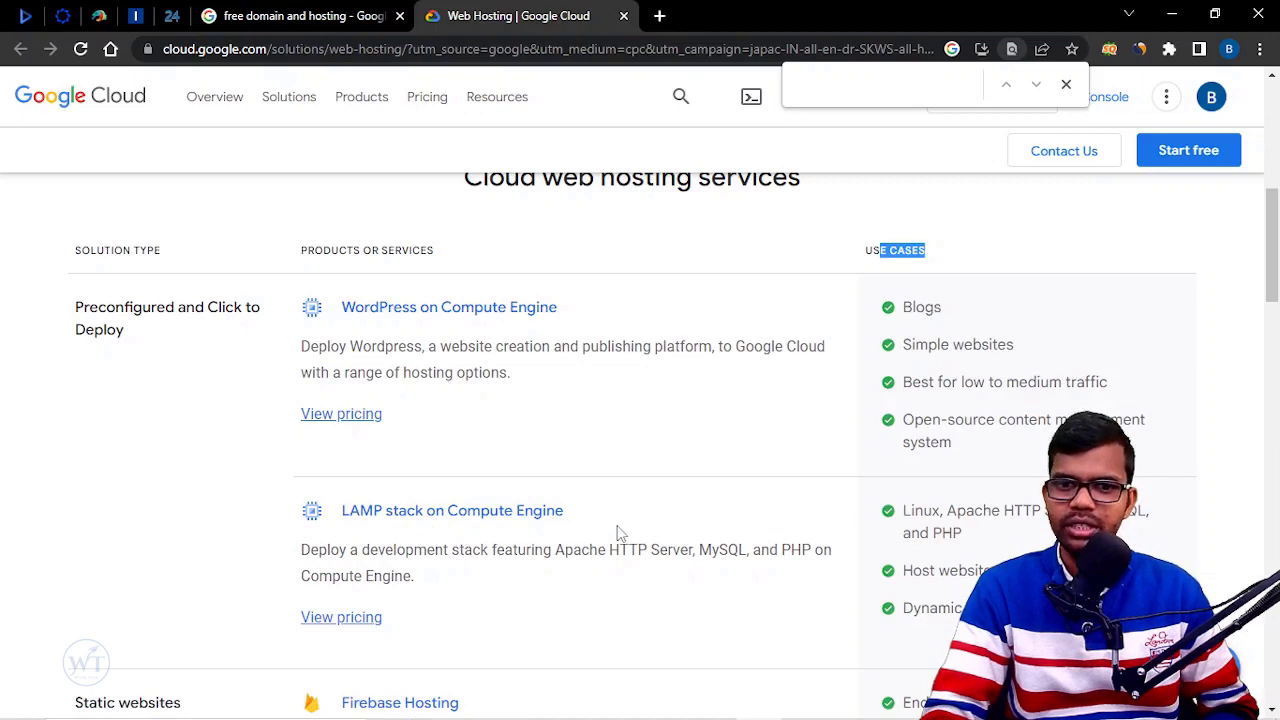
scroll(1270, 290, down, 1)
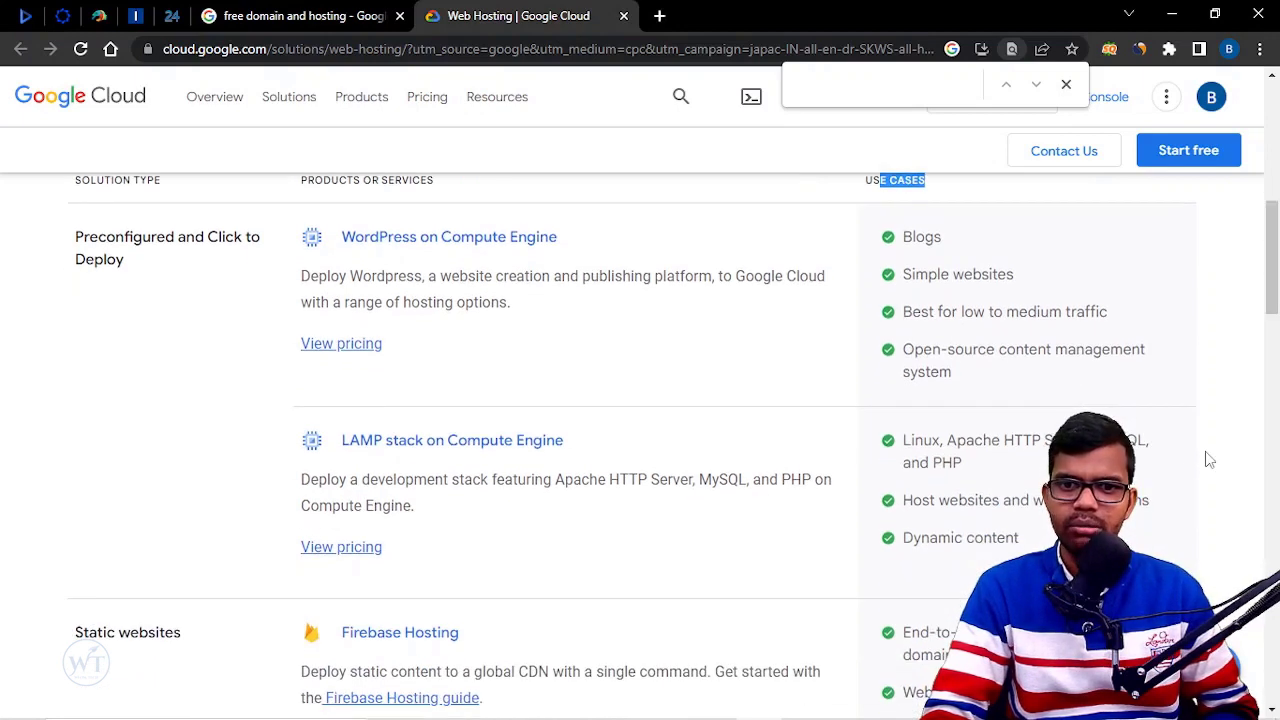
scroll(1277, 275, down, 2)
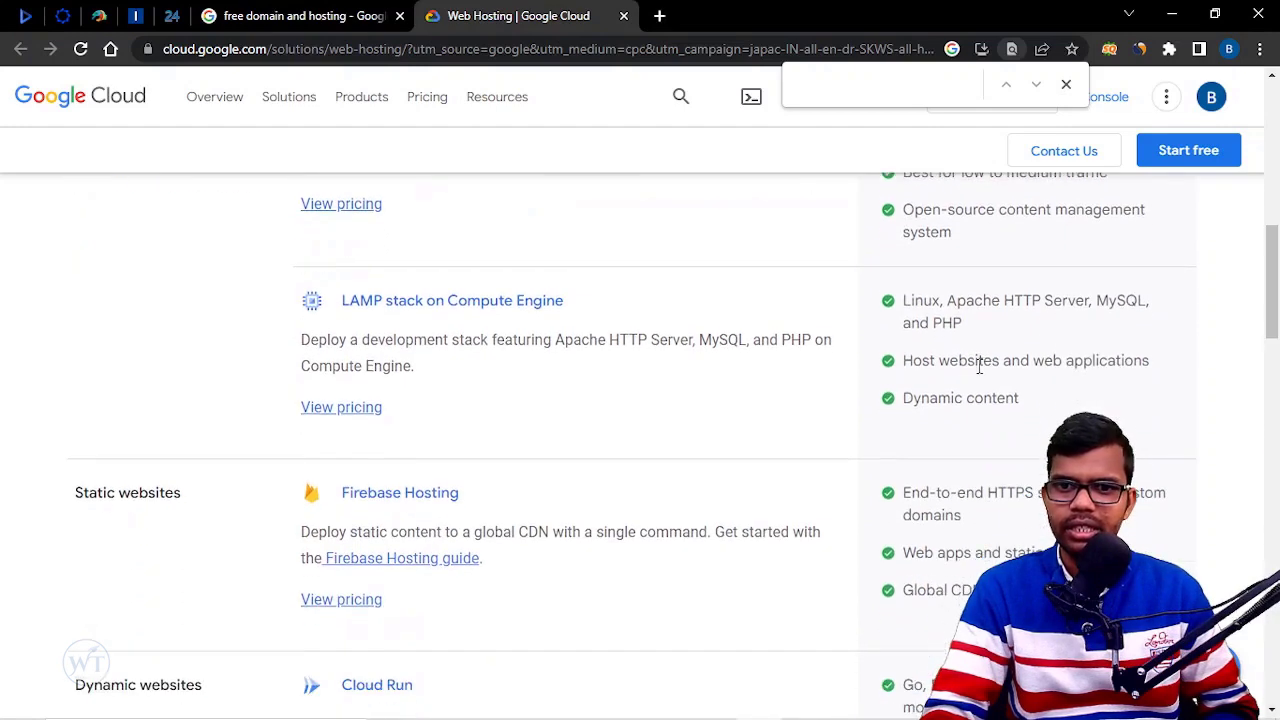
drag(938, 399, 1049, 414)
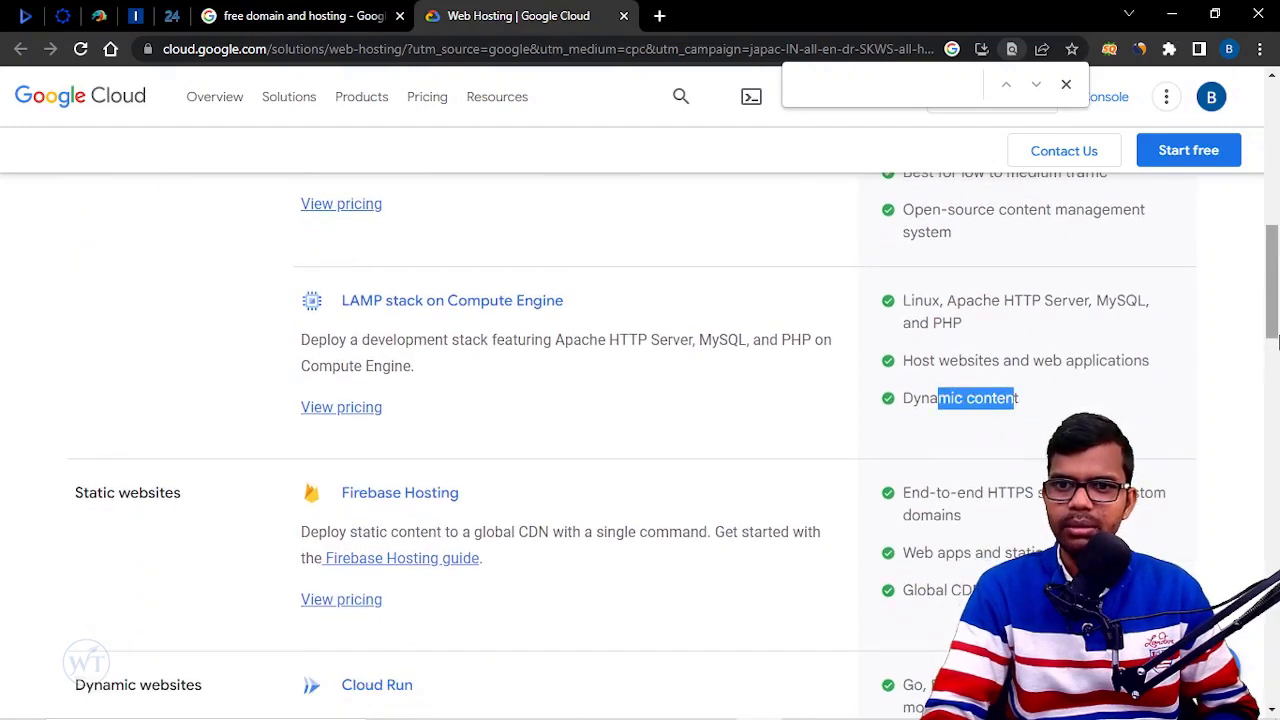
scroll(1272, 315, up, 2)
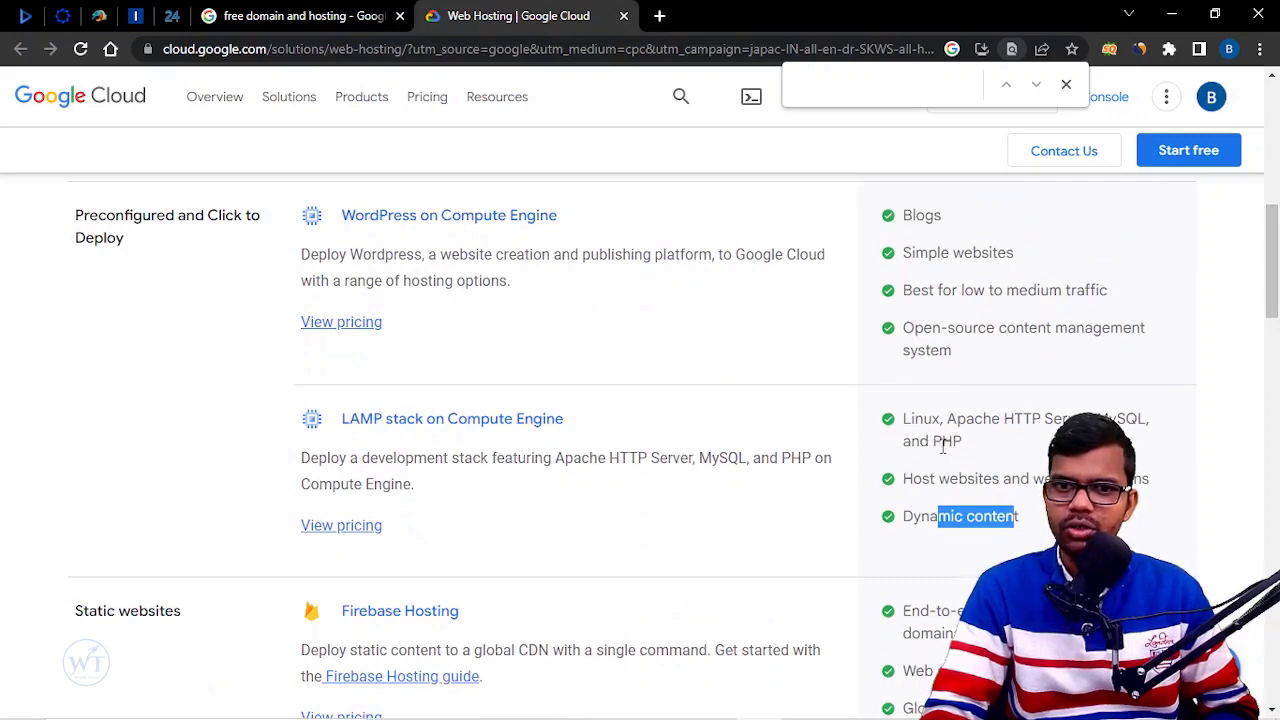
drag(933, 441, 1068, 421)
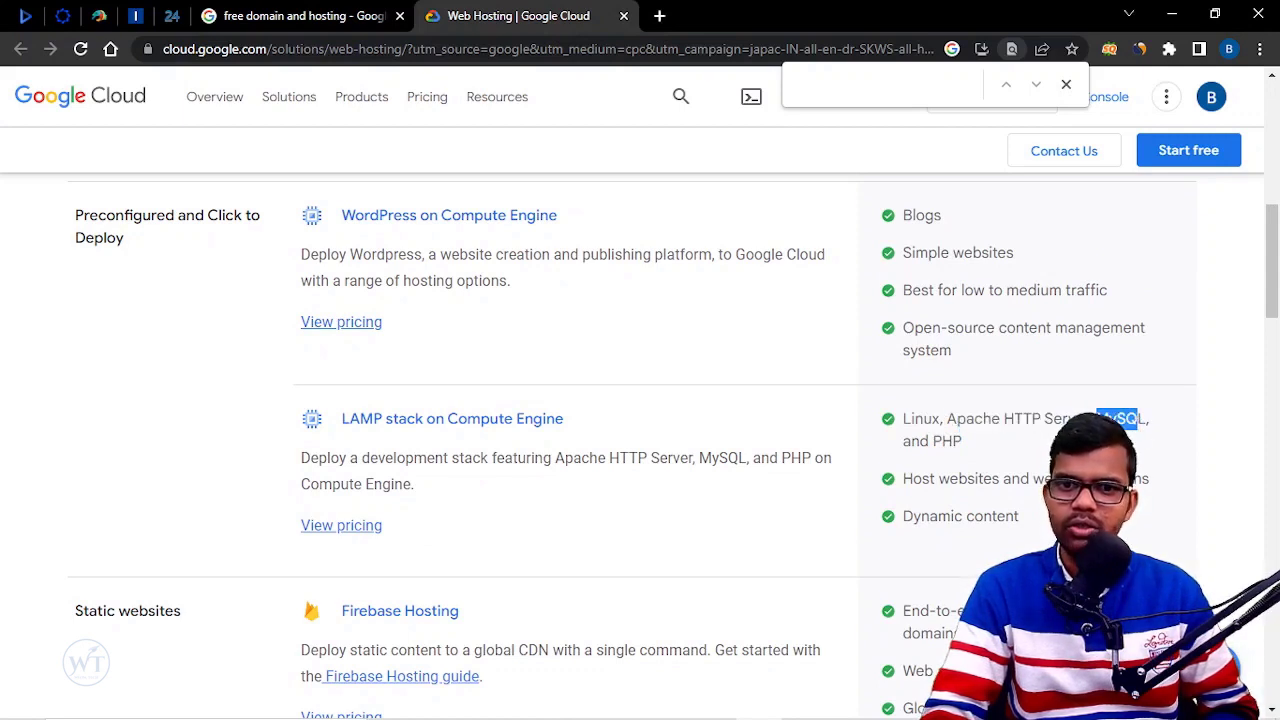
click(1006, 451)
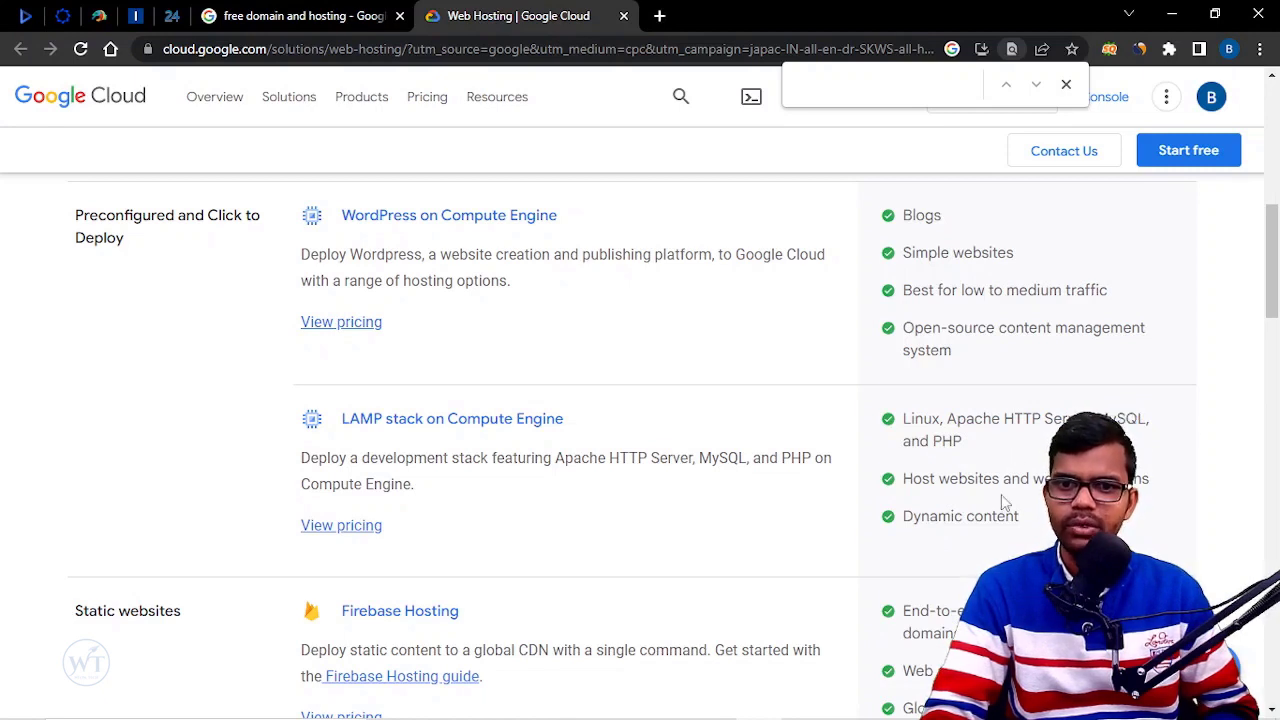
drag(1020, 290, 990, 291)
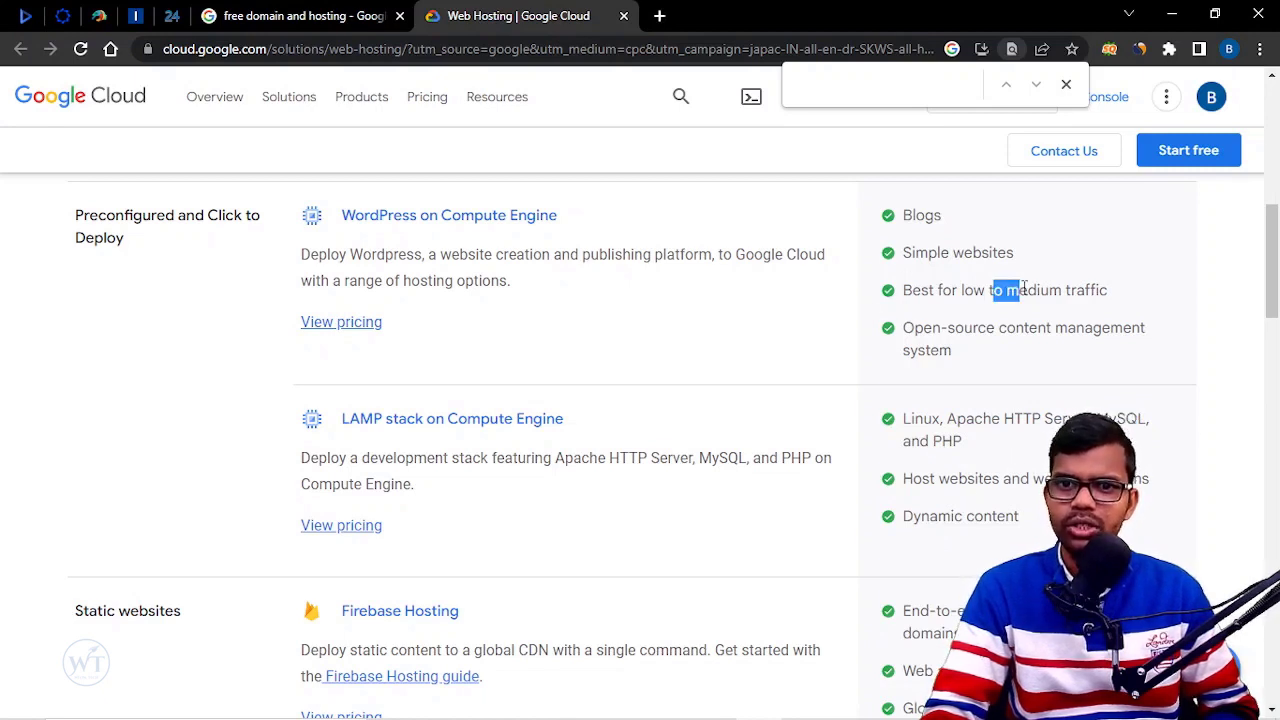
click(1009, 320)
- Go back to the free credits offer and open the Google Cloud free trial sign-up form
drag(1268, 281, 1264, 452)
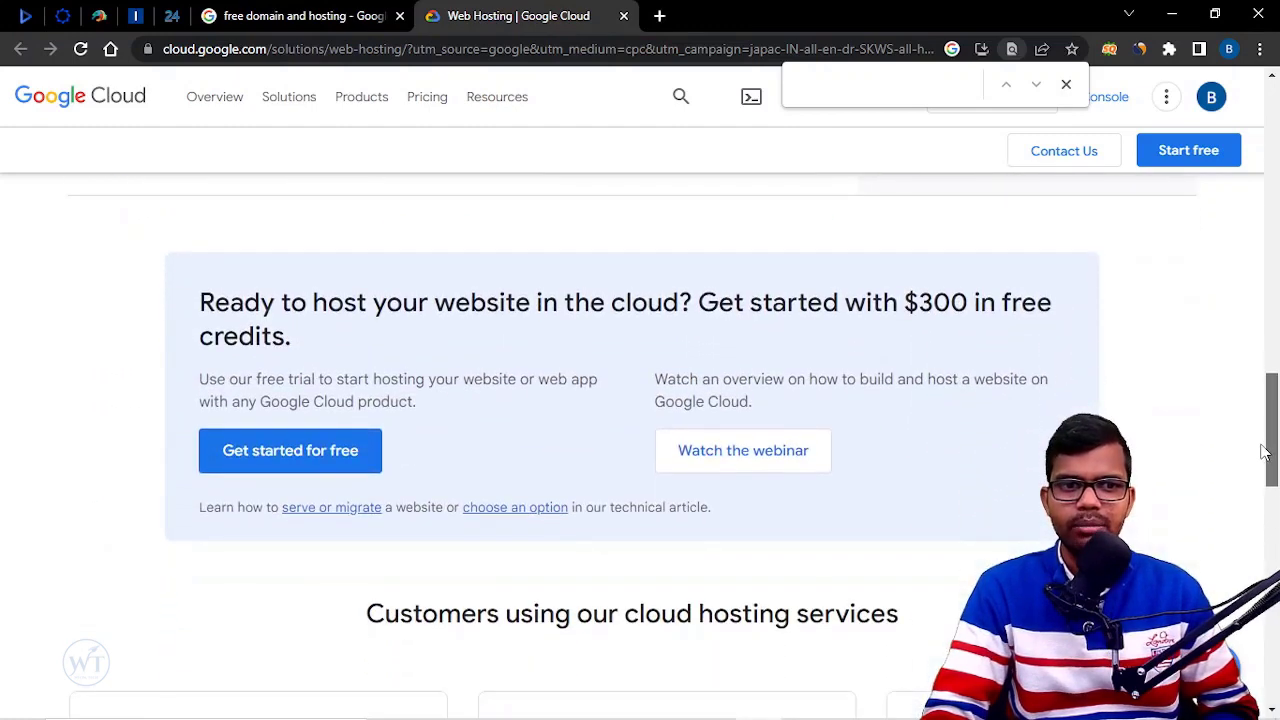
click(297, 455)
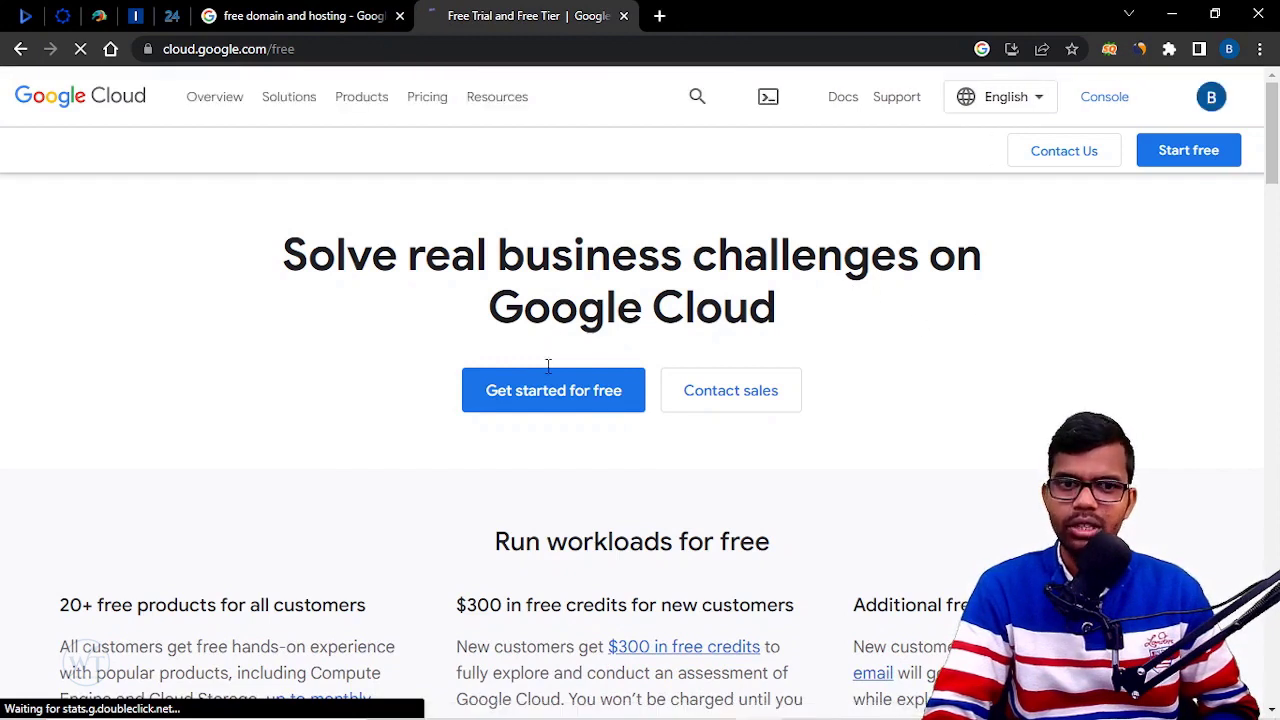
click(558, 405)
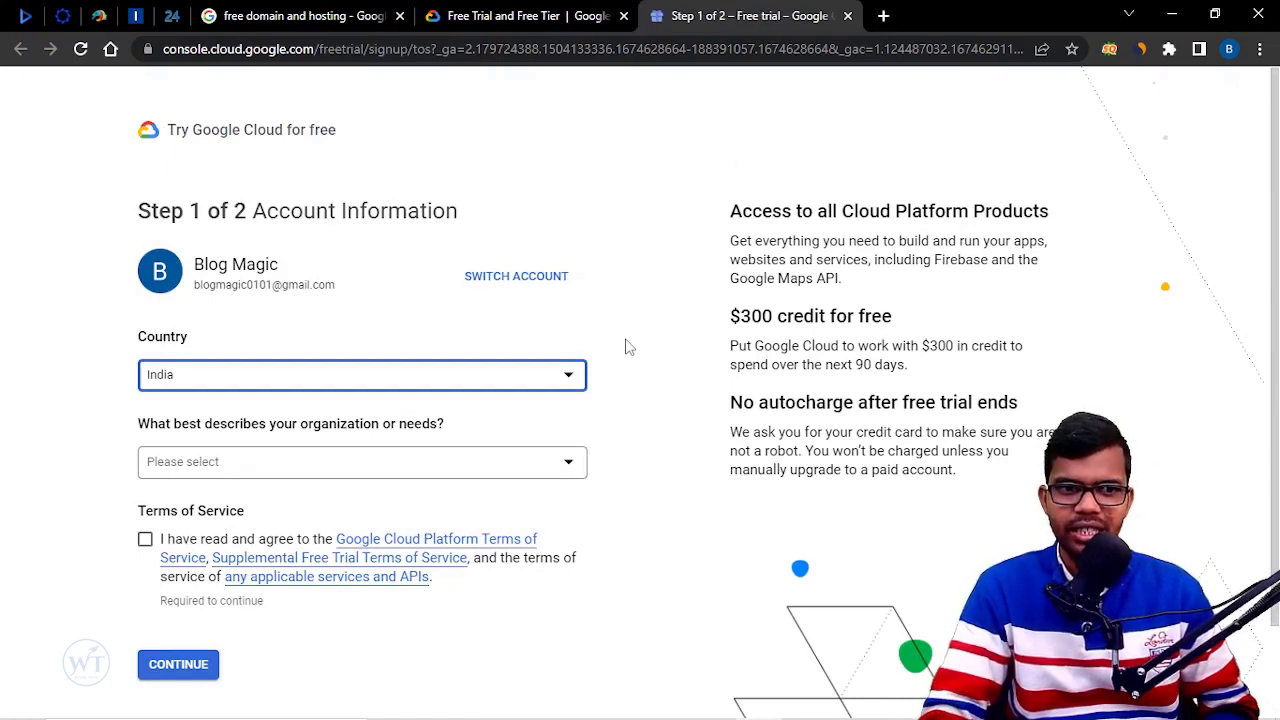
- Choose Startup as the description of the organization or needs in the account information form
drag(136, 423, 447, 427)
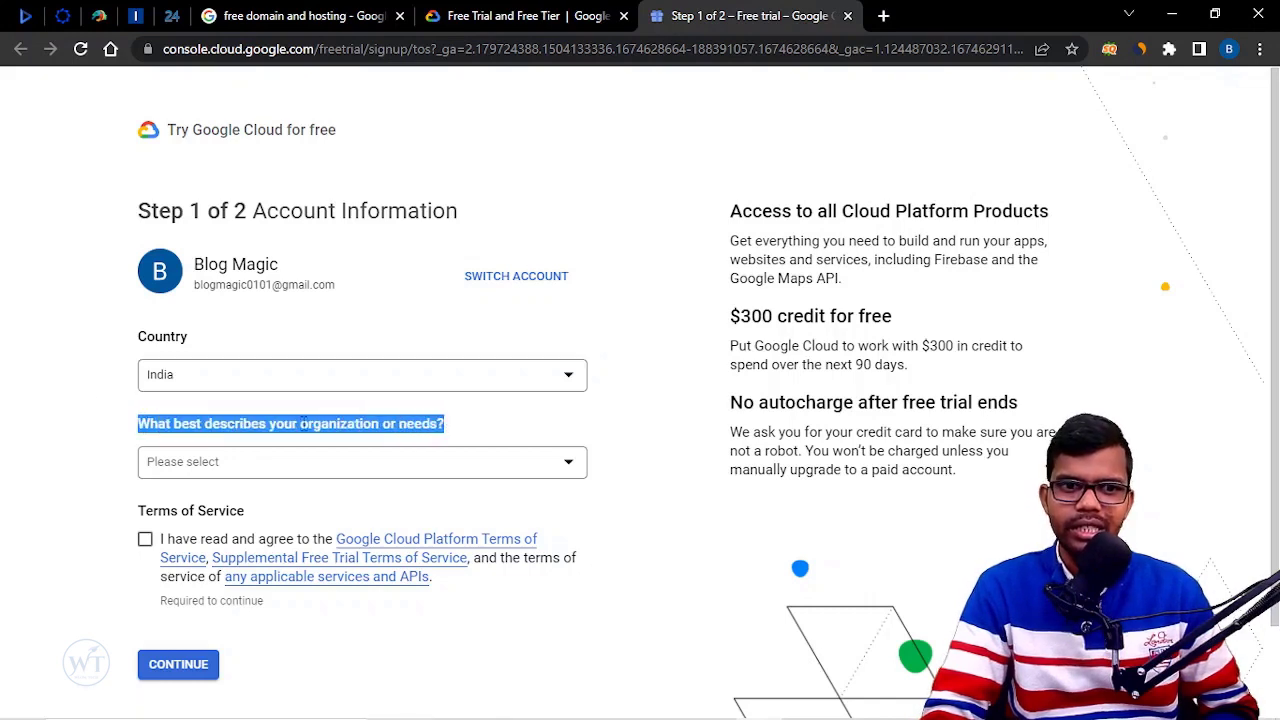
click(86, 381)
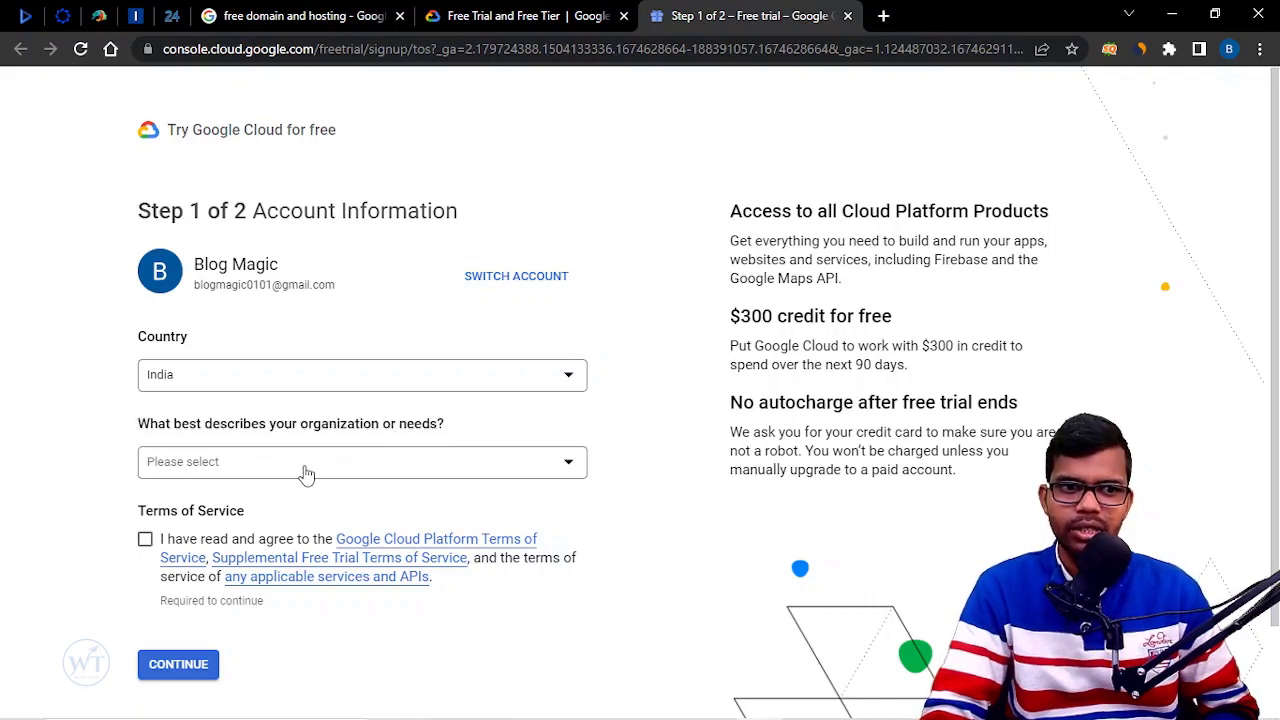
click(307, 475)
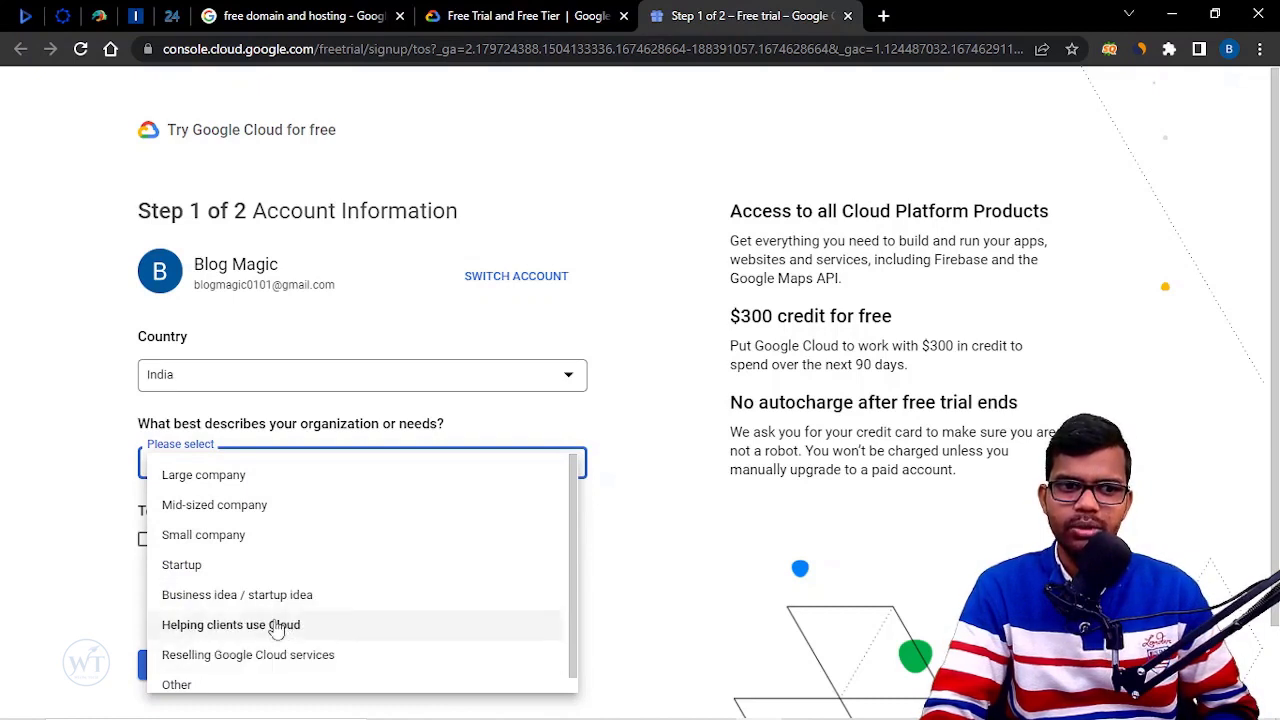
click(178, 564)
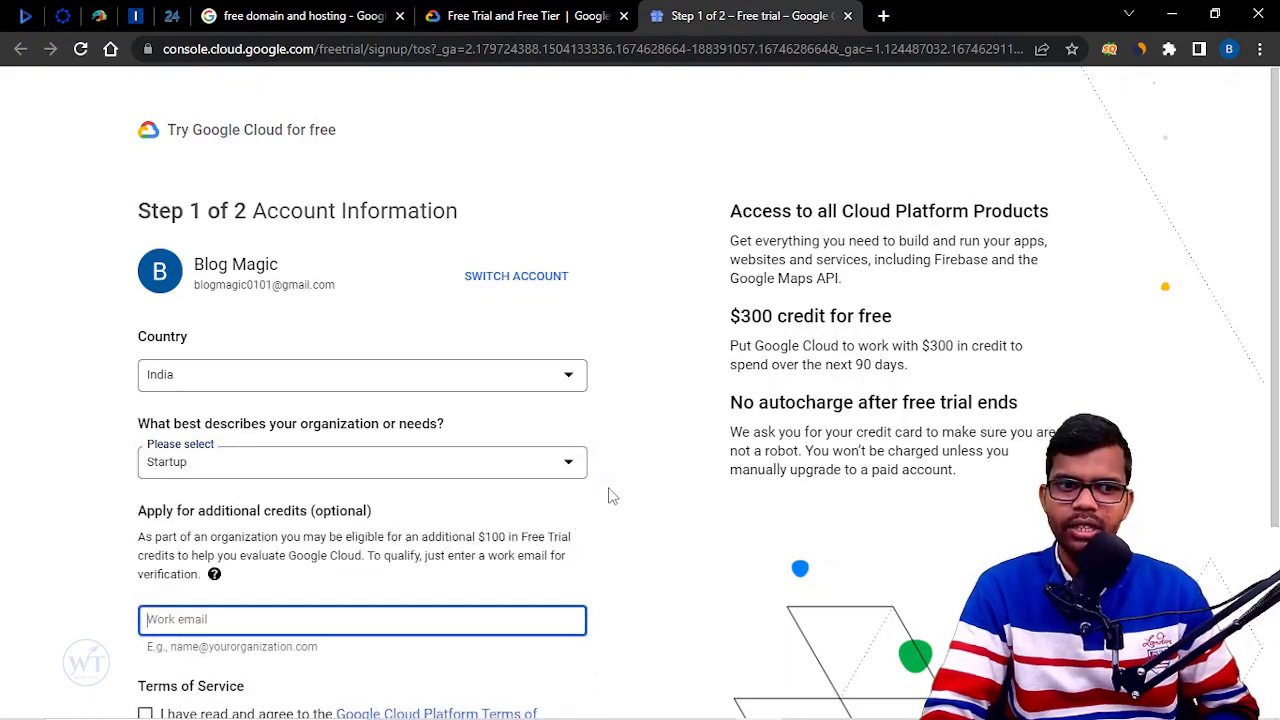
- Paste the work email address to apply for the optional additional free trial credits
scroll(1048, 307, down, 2)
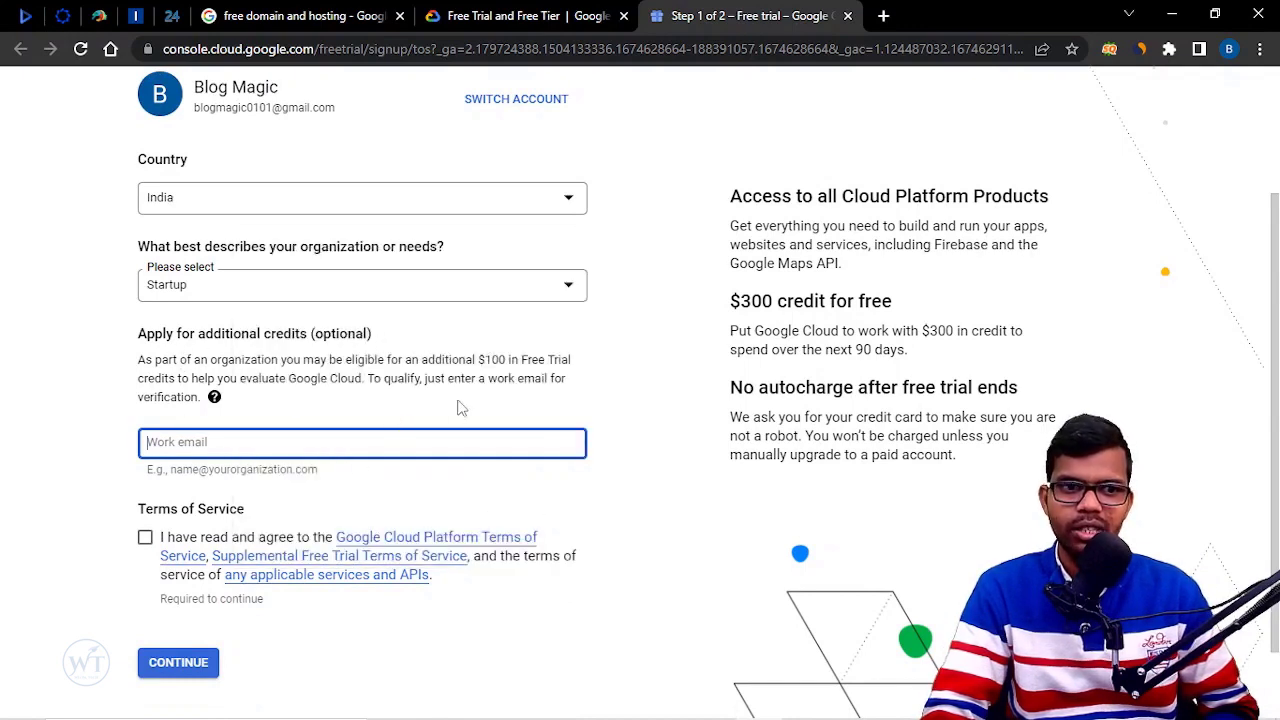
drag(478, 362, 548, 362)
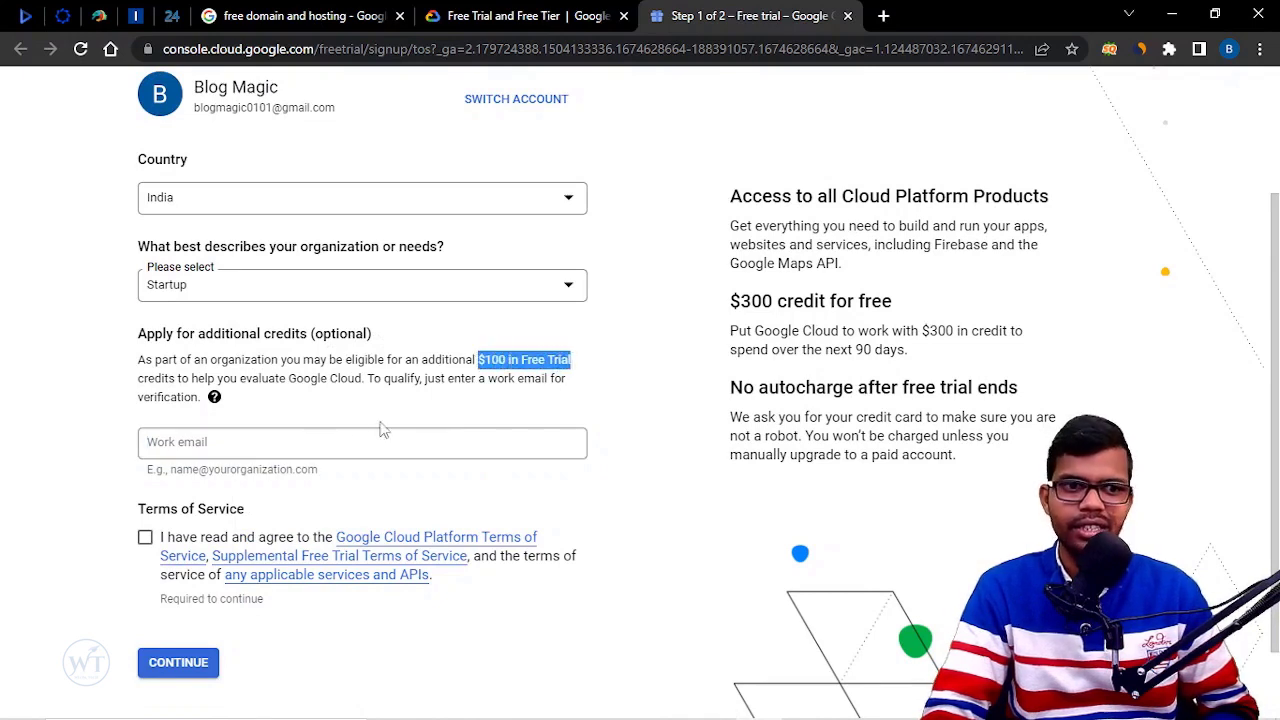
right_click(298, 448)
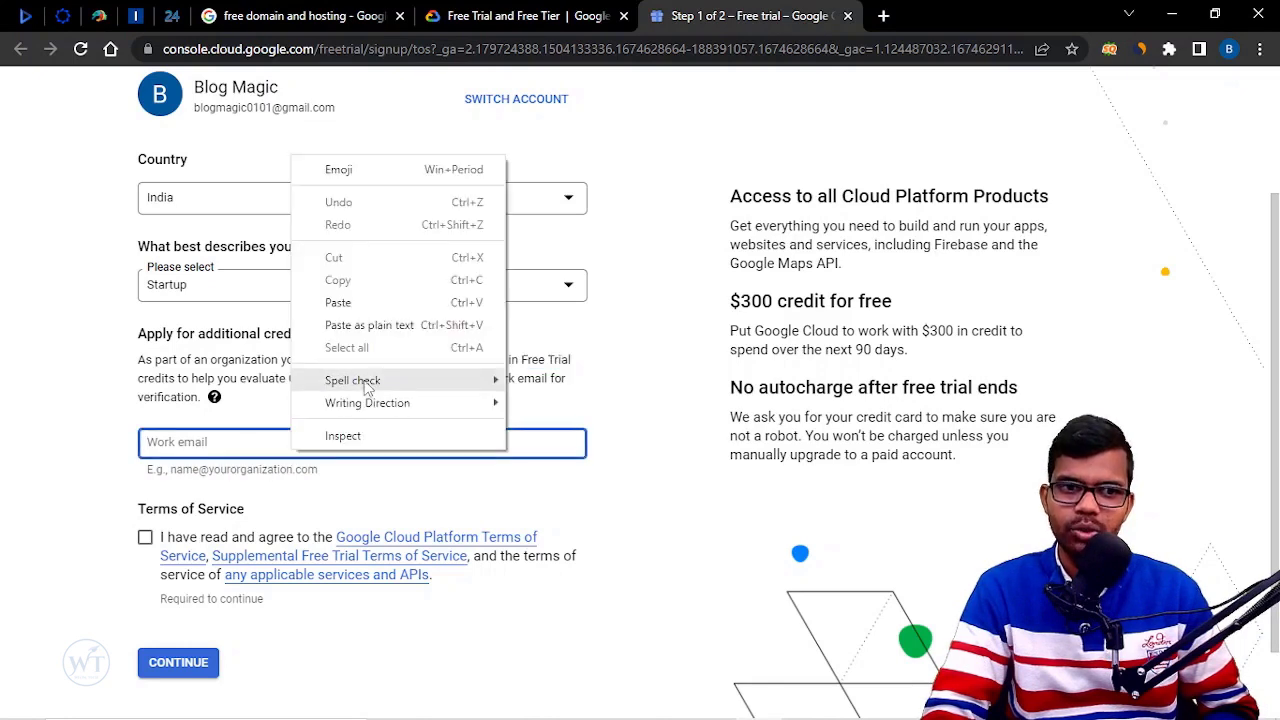
click(377, 300)
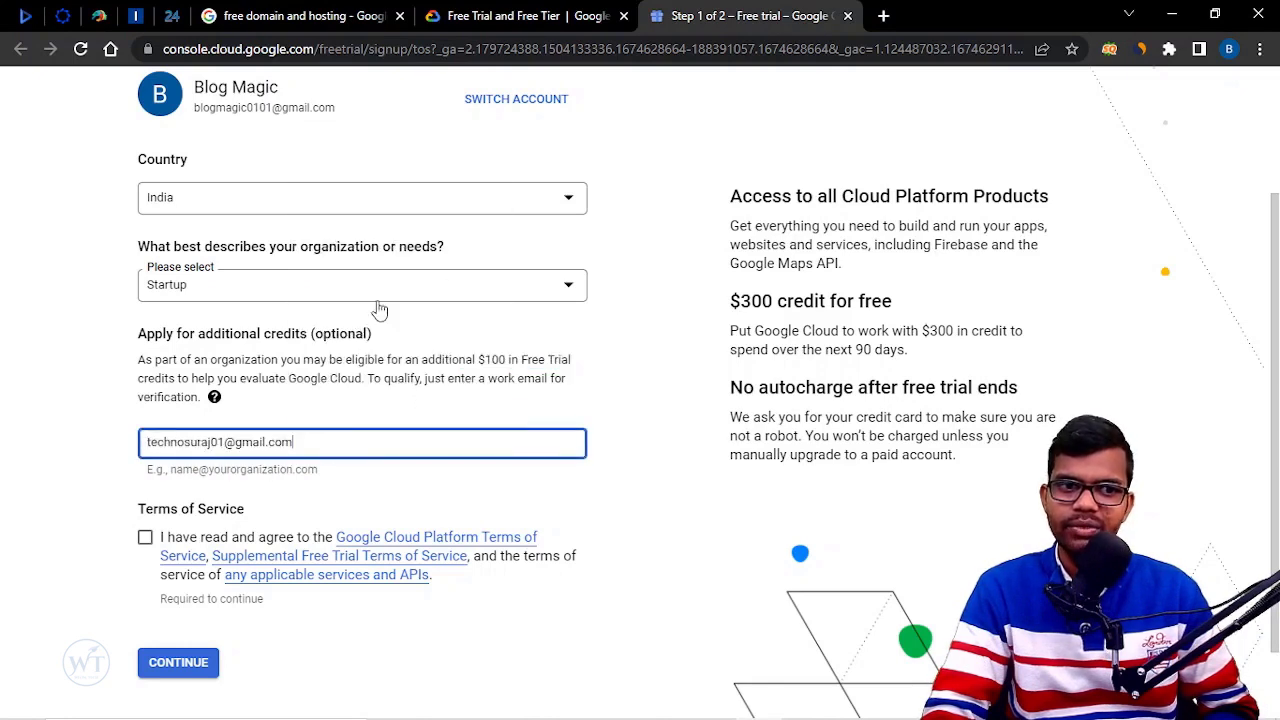
click(648, 429)
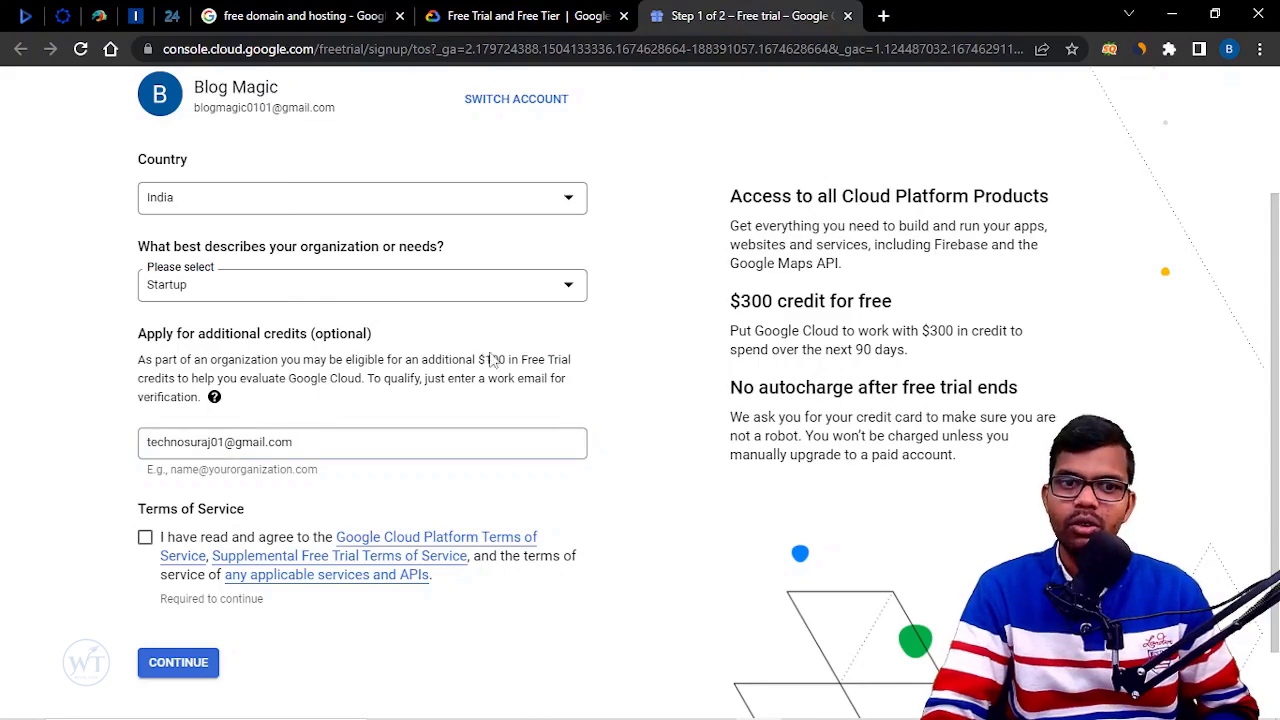
drag(490, 360, 530, 360)
click(594, 357)
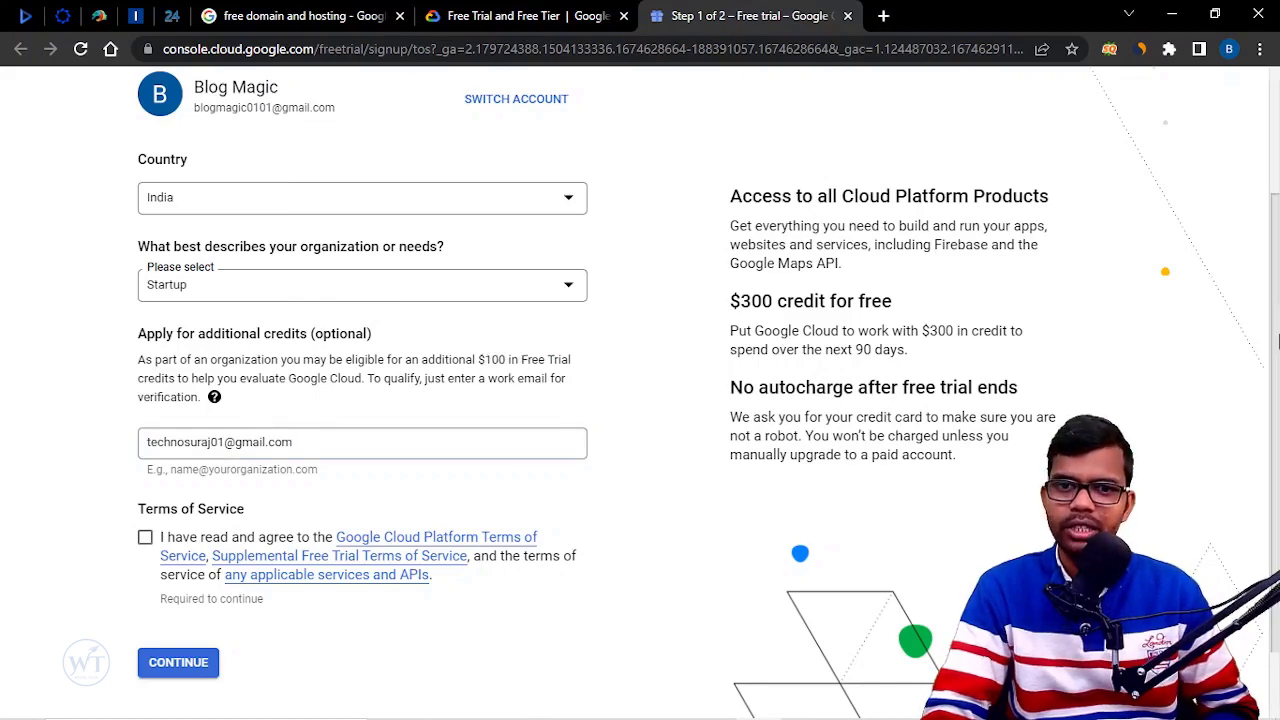
- Read the free trial conditions on the sign-up page covering the credit amount, its validity period and automatic charging
scroll(1277, 341, up, 1)
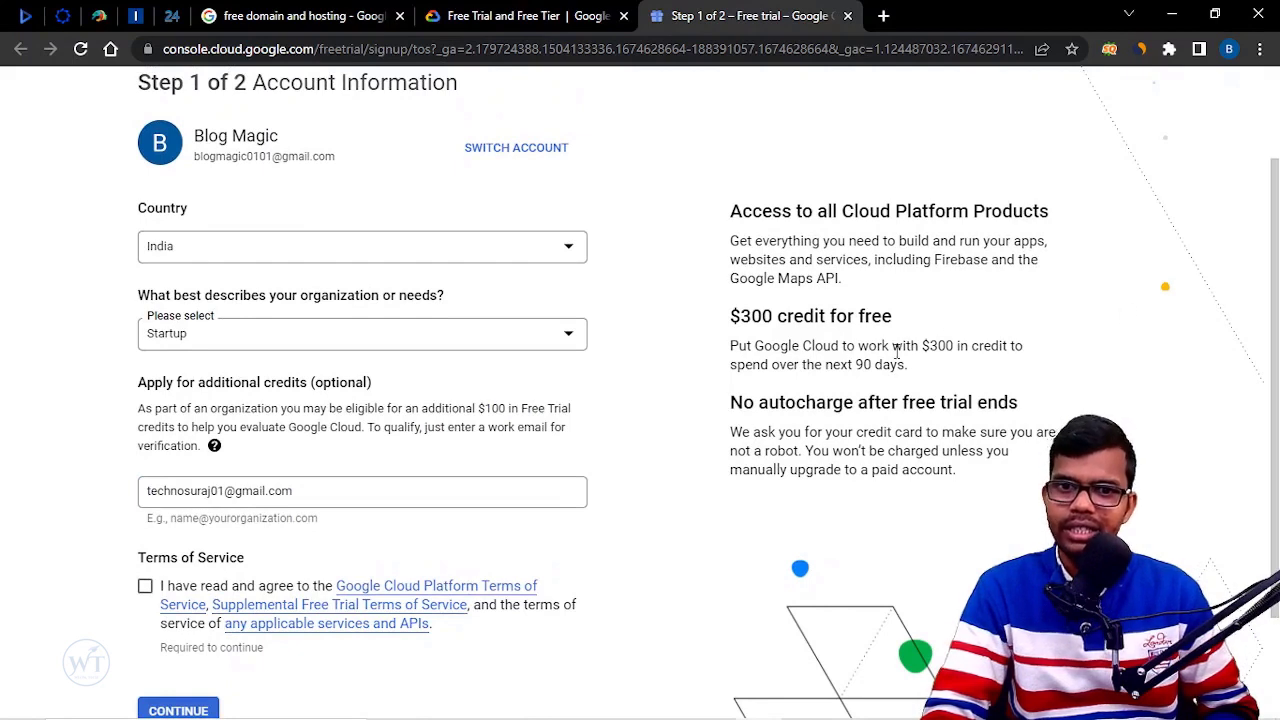
drag(728, 322, 900, 322)
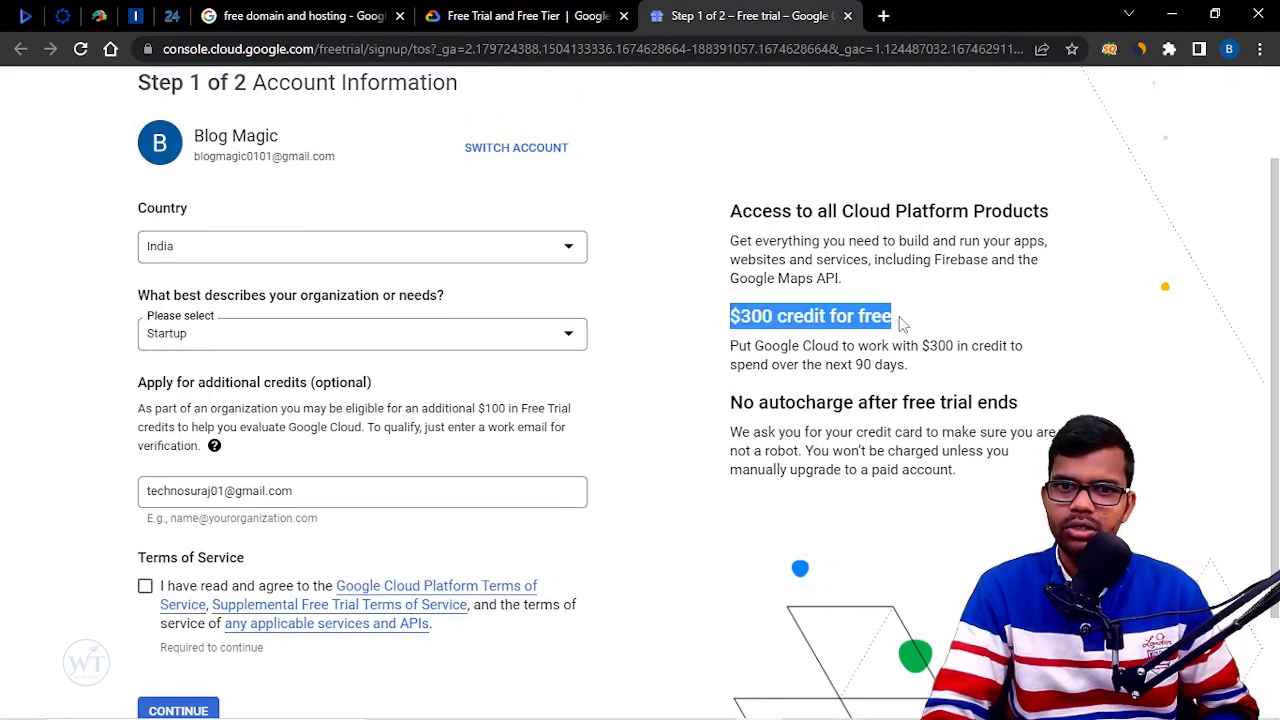
click(741, 360)
drag(733, 347, 849, 365)
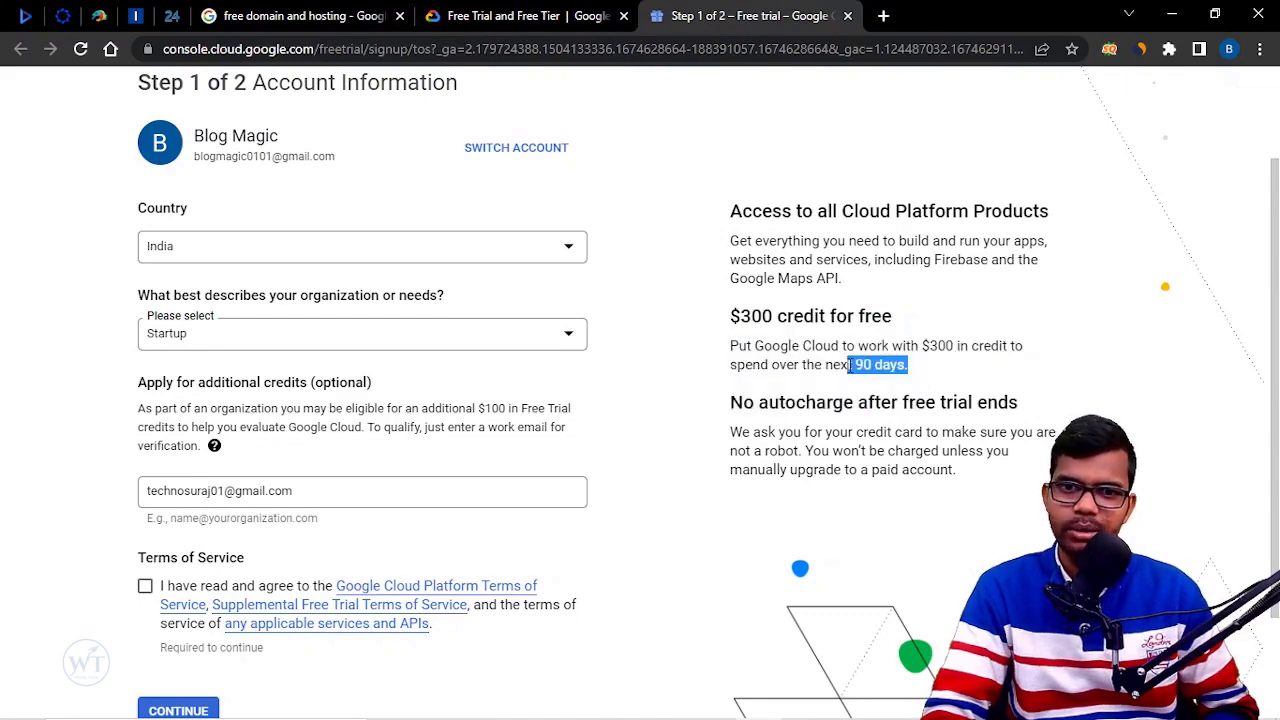
click(1136, 408)
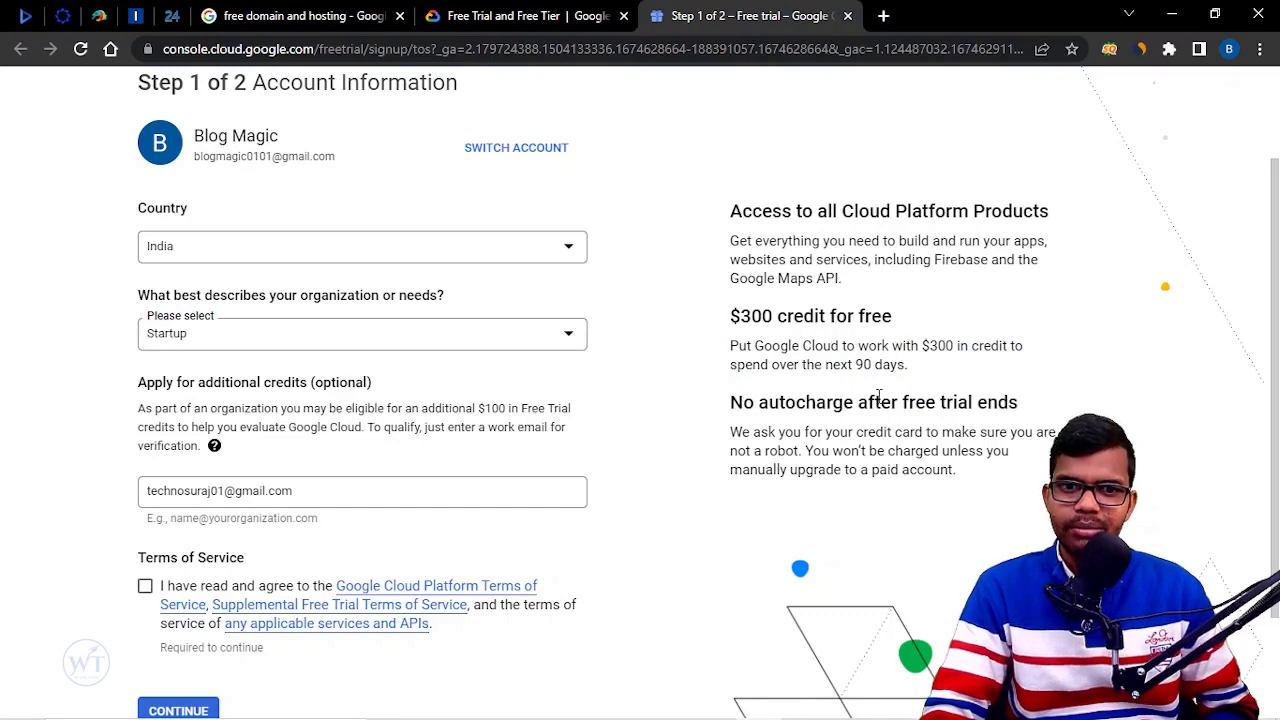
drag(1277, 340, 1260, 380)
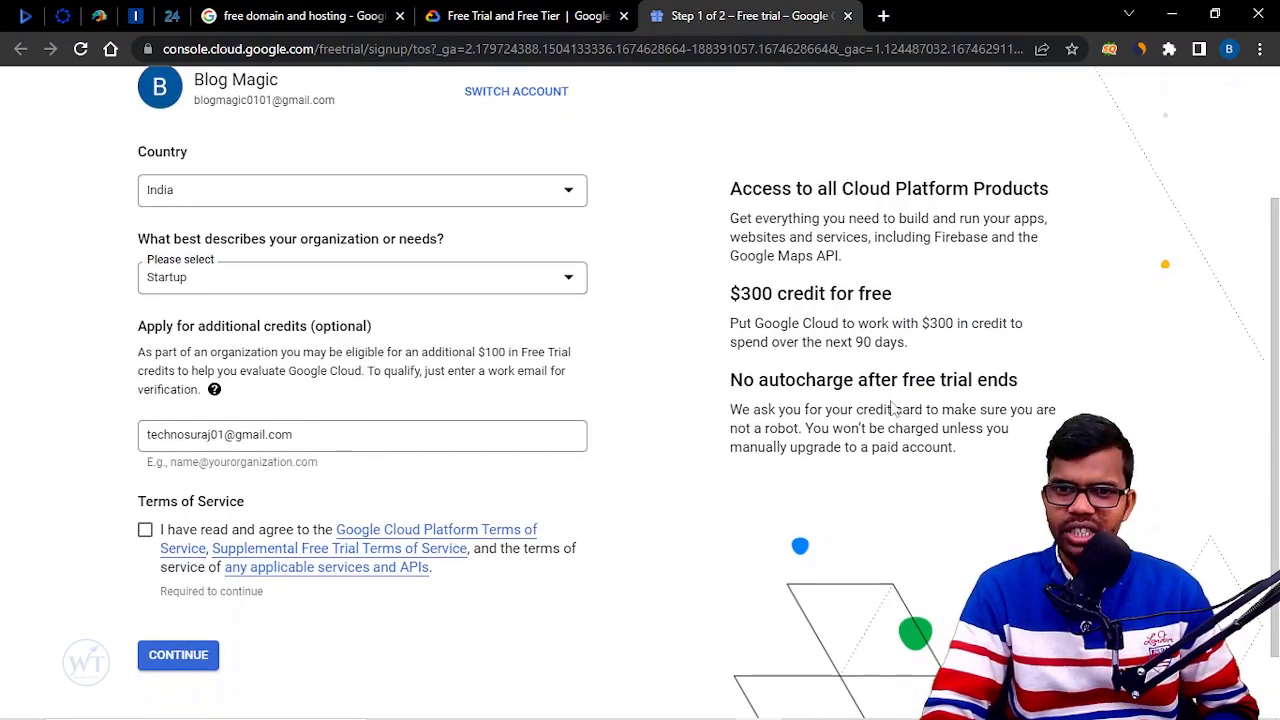
drag(956, 386, 1034, 390)
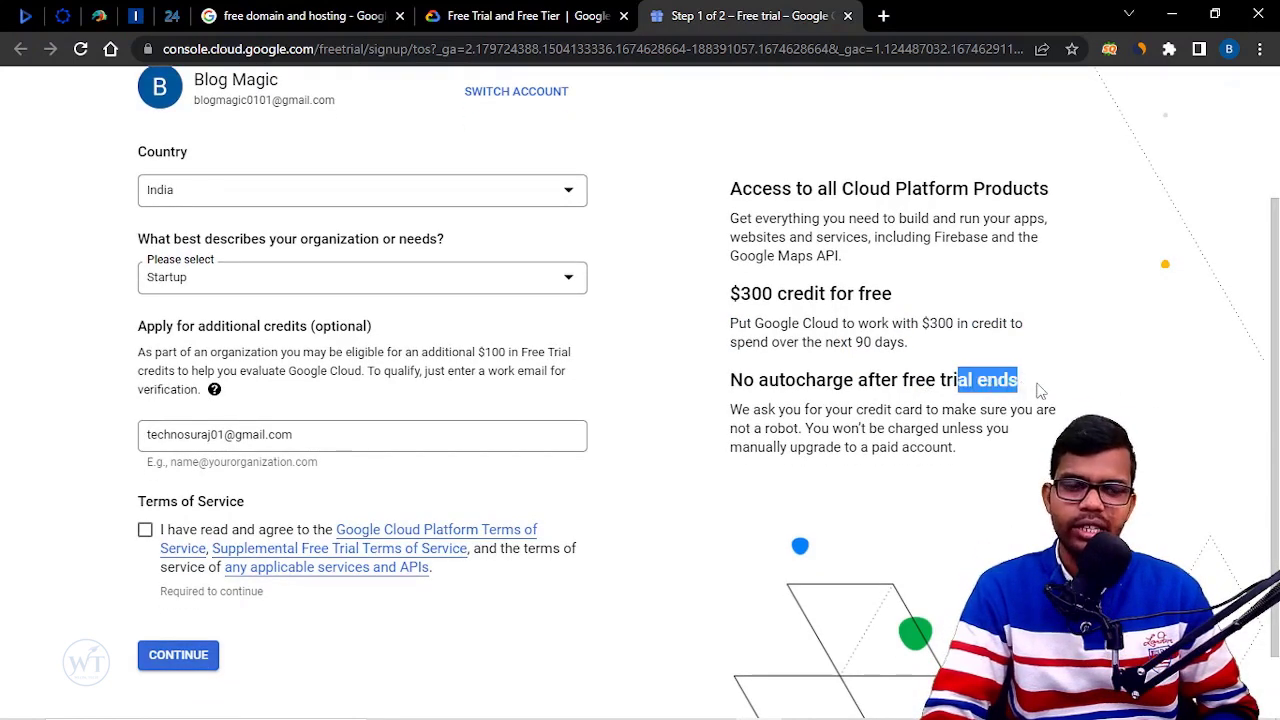
click(1034, 390)
- Agree to the Google Cloud Platform and Supplemental Free Trial Terms of Service
drag(1277, 345, 1276, 381)
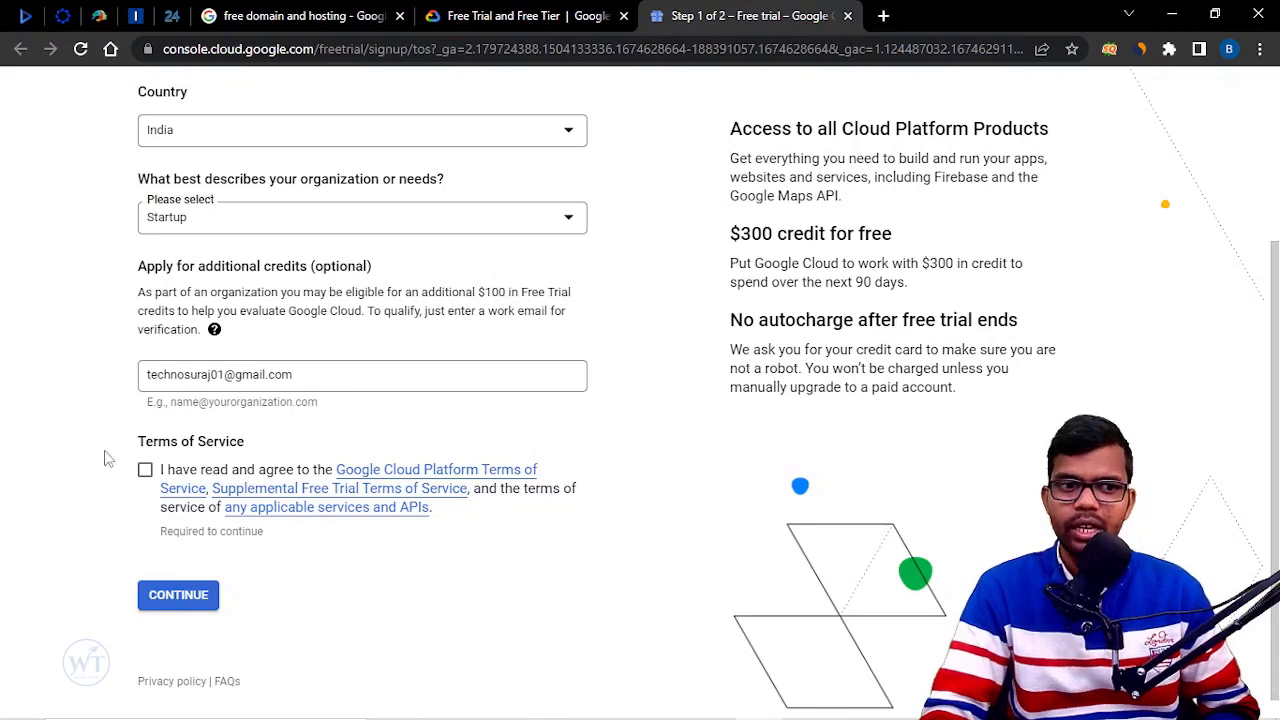
click(145, 470)
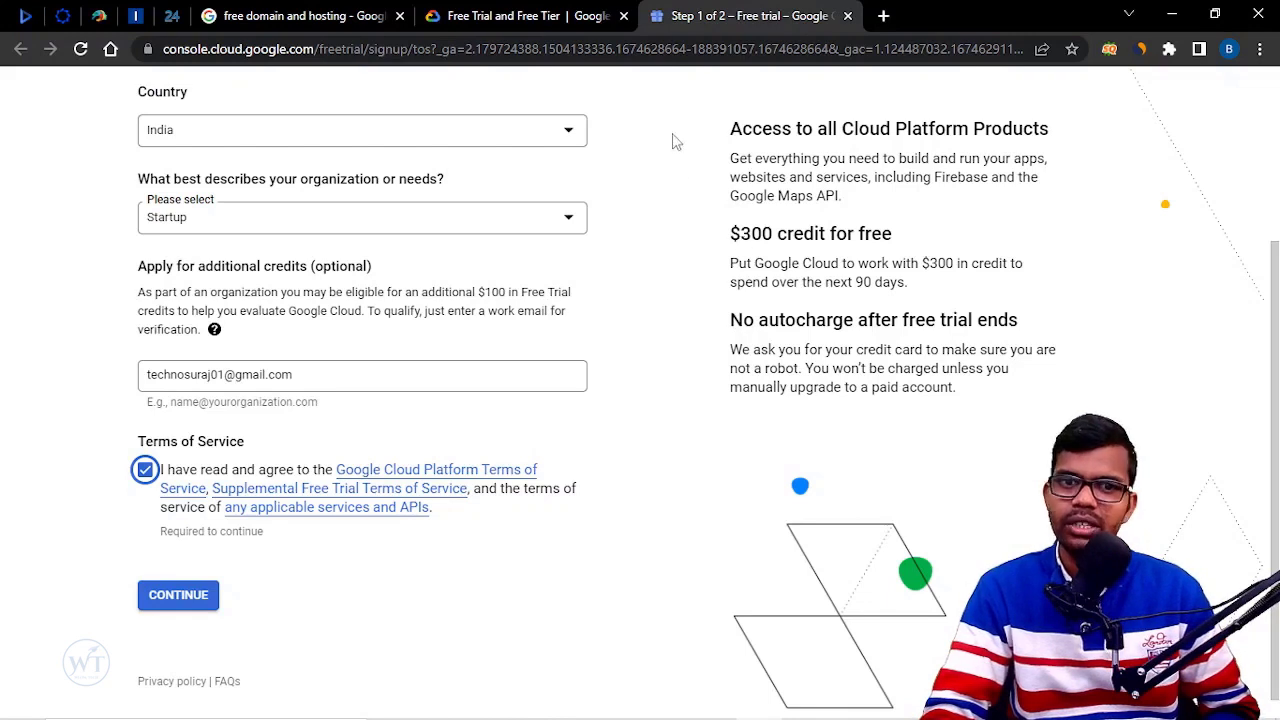
drag(714, 124, 1216, 362)
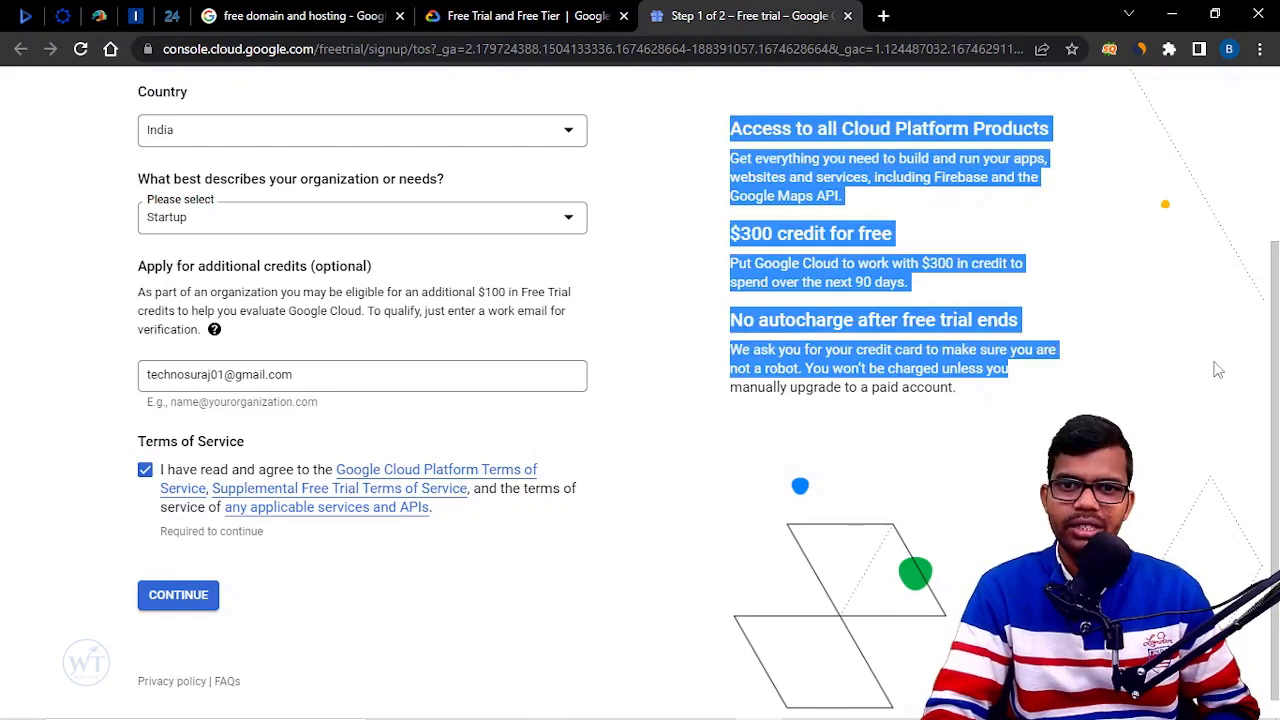
- Try to submit the account information form with Startup as the organization description to reach the second sign-up step
click(655, 345)
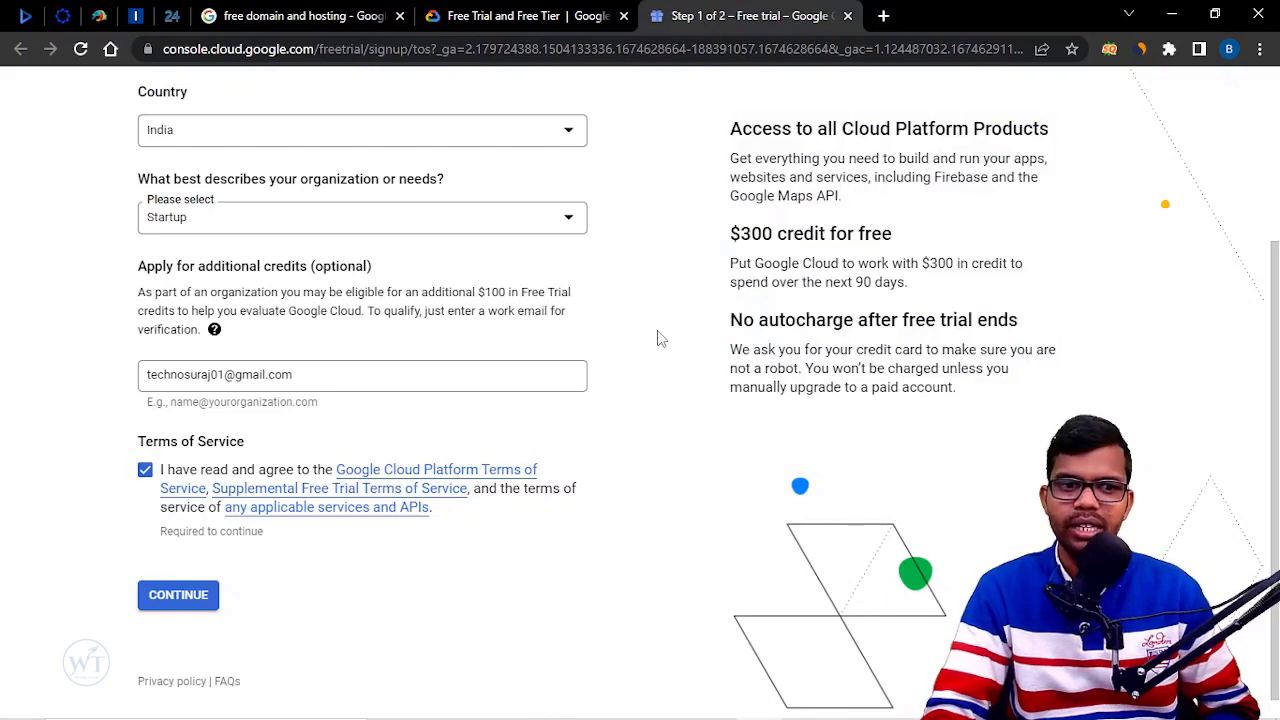
click(183, 603)
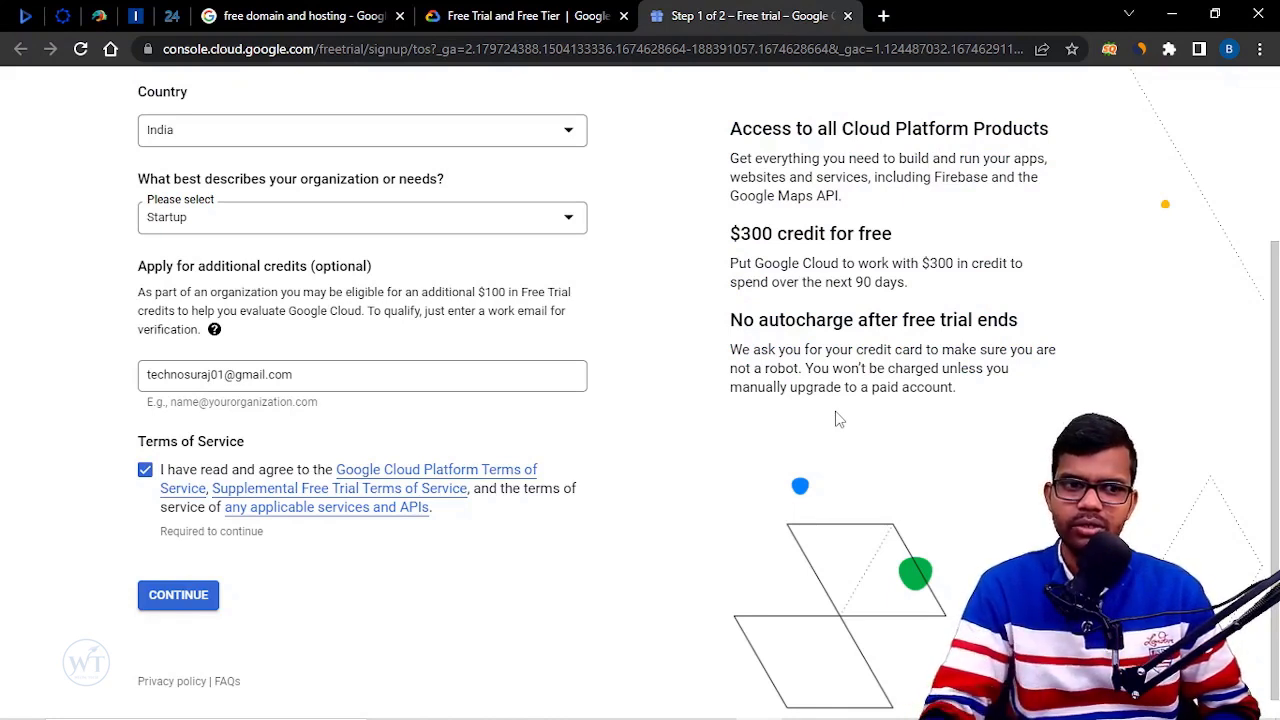
scroll(1278, 266, up, 2)
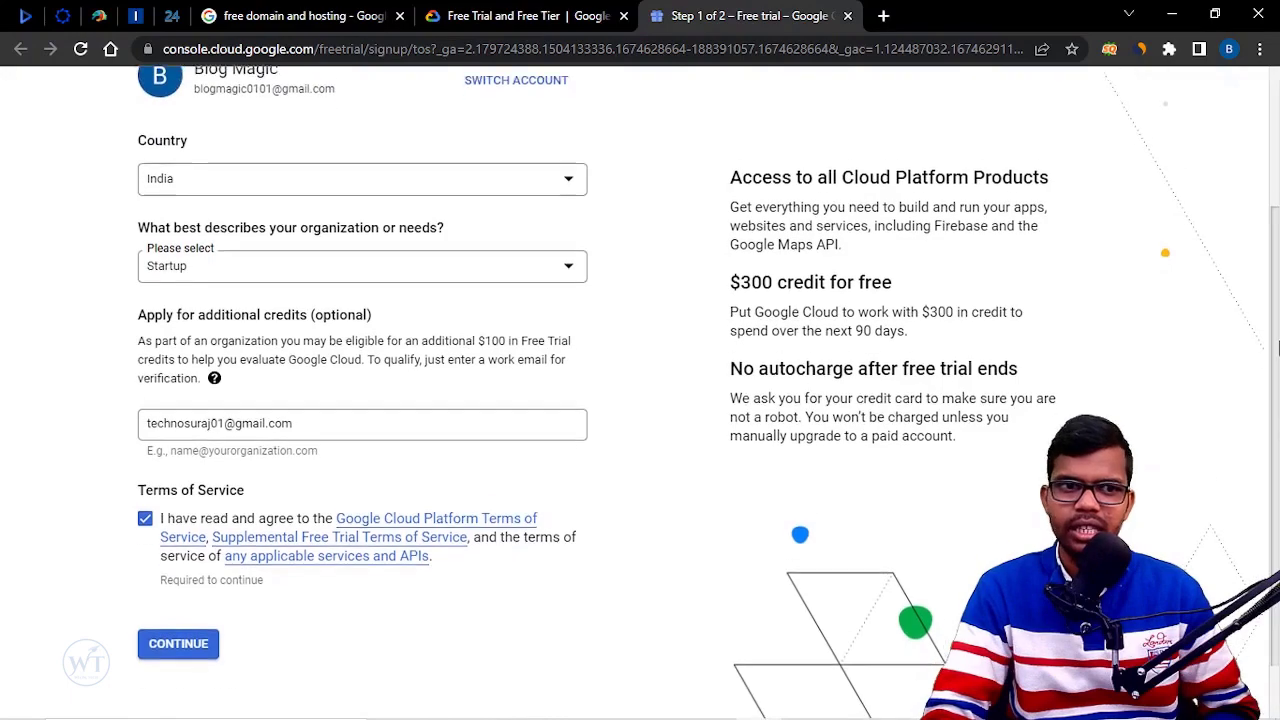
scroll(1278, 266, up, 1)
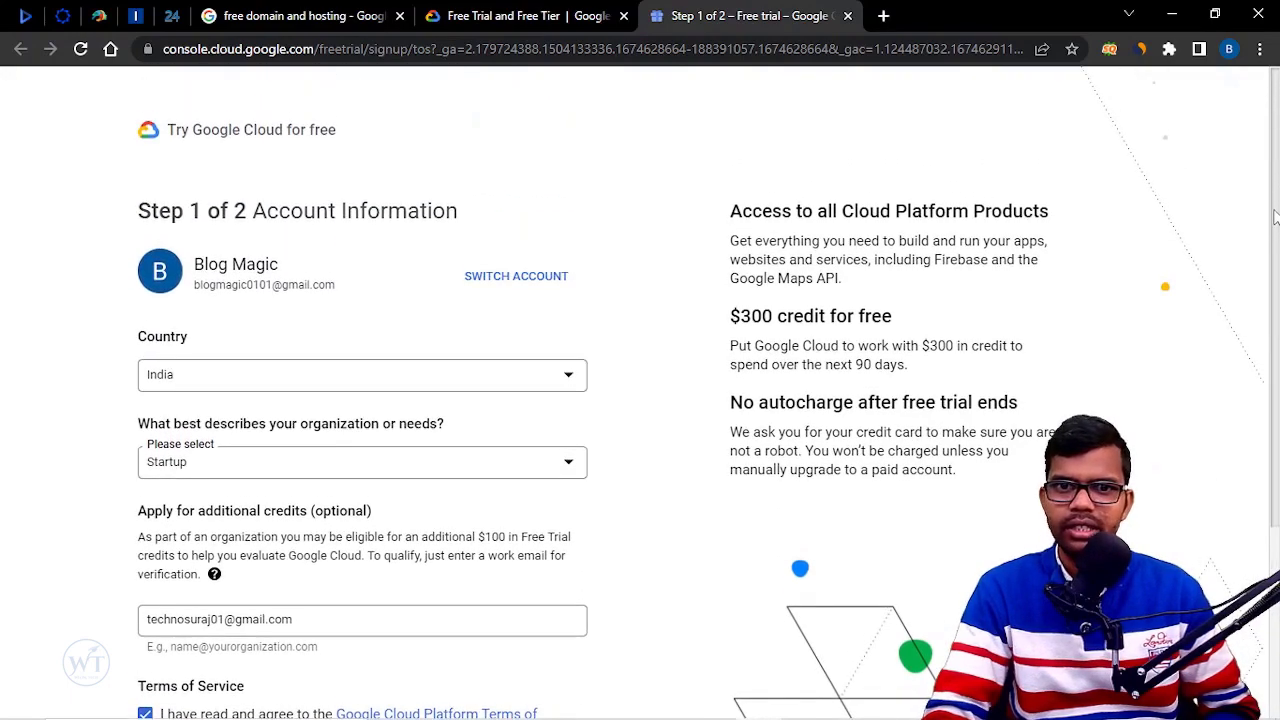
scroll(1278, 298, down, 1)
scroll(1278, 298, down, 2)
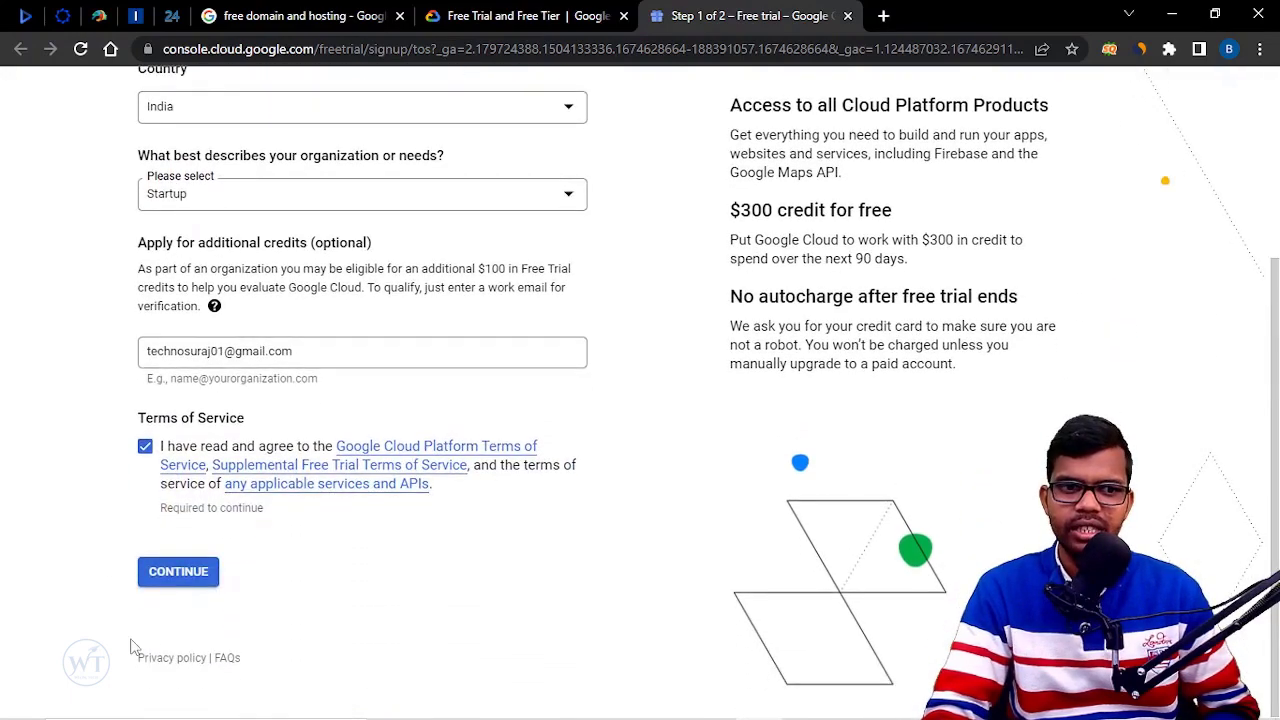
click(180, 573)
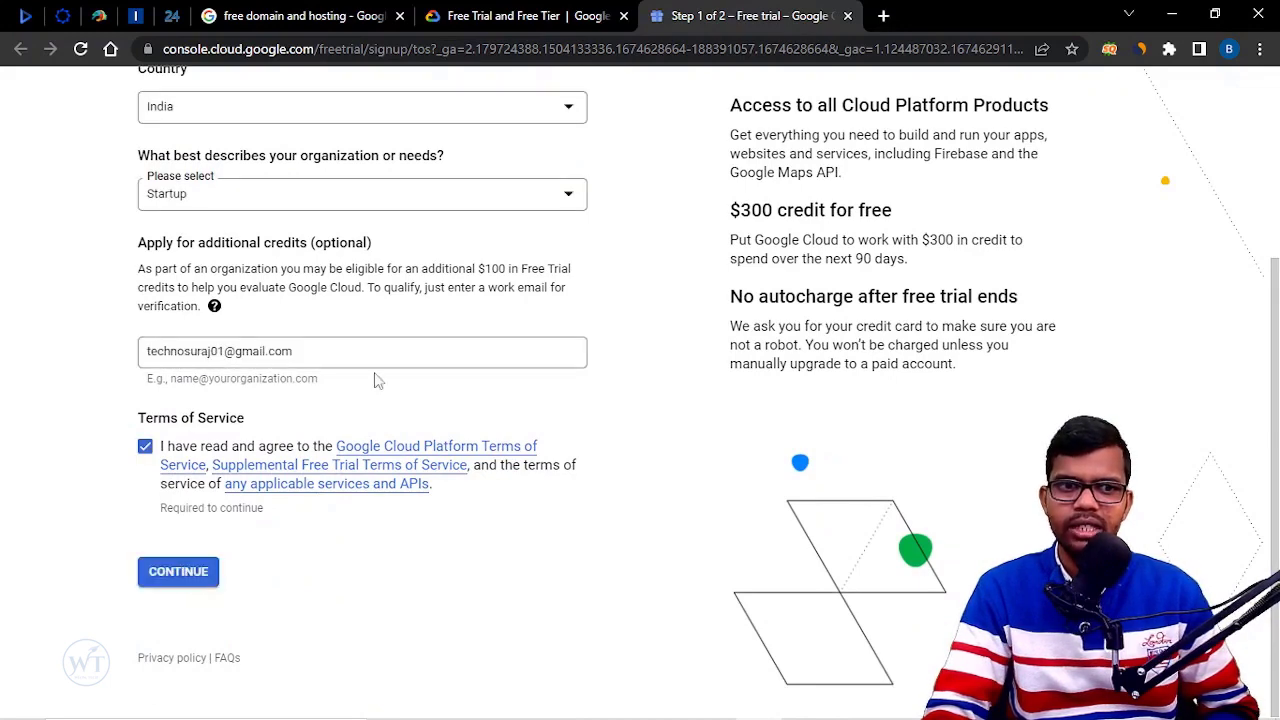
scroll(1270, 300, up, 2)
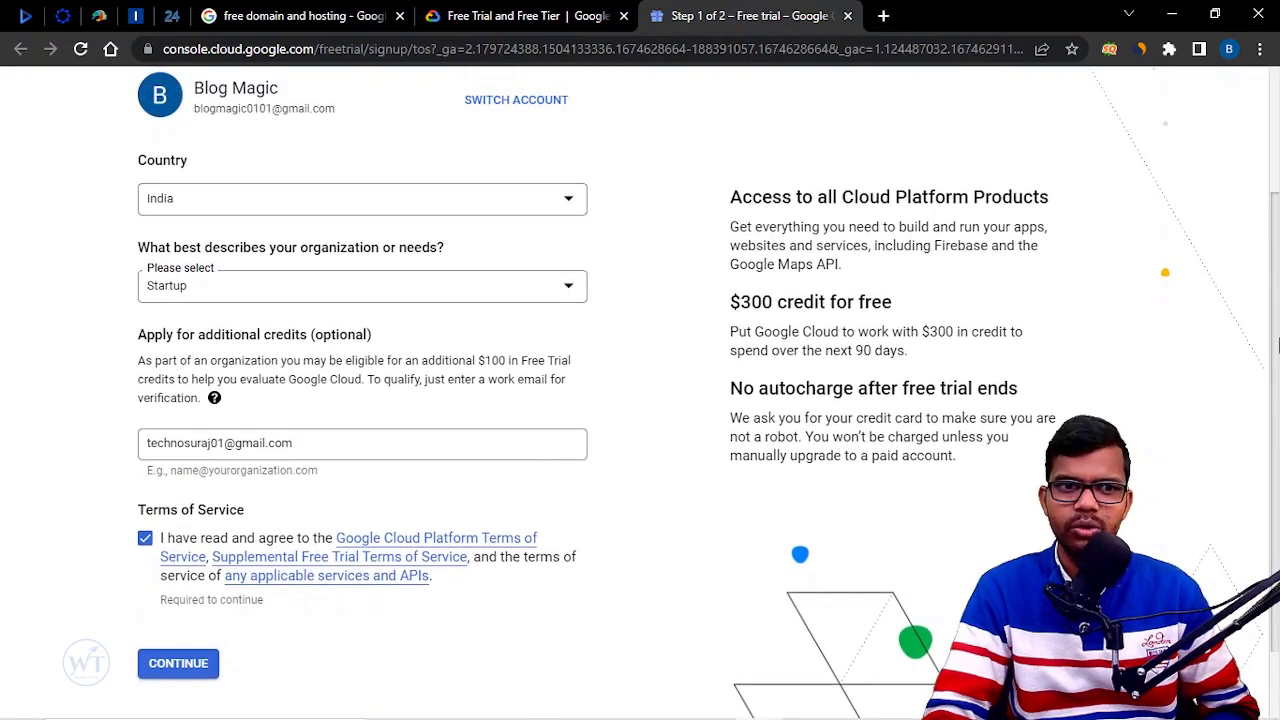
scroll(1250, 350, down, 3)
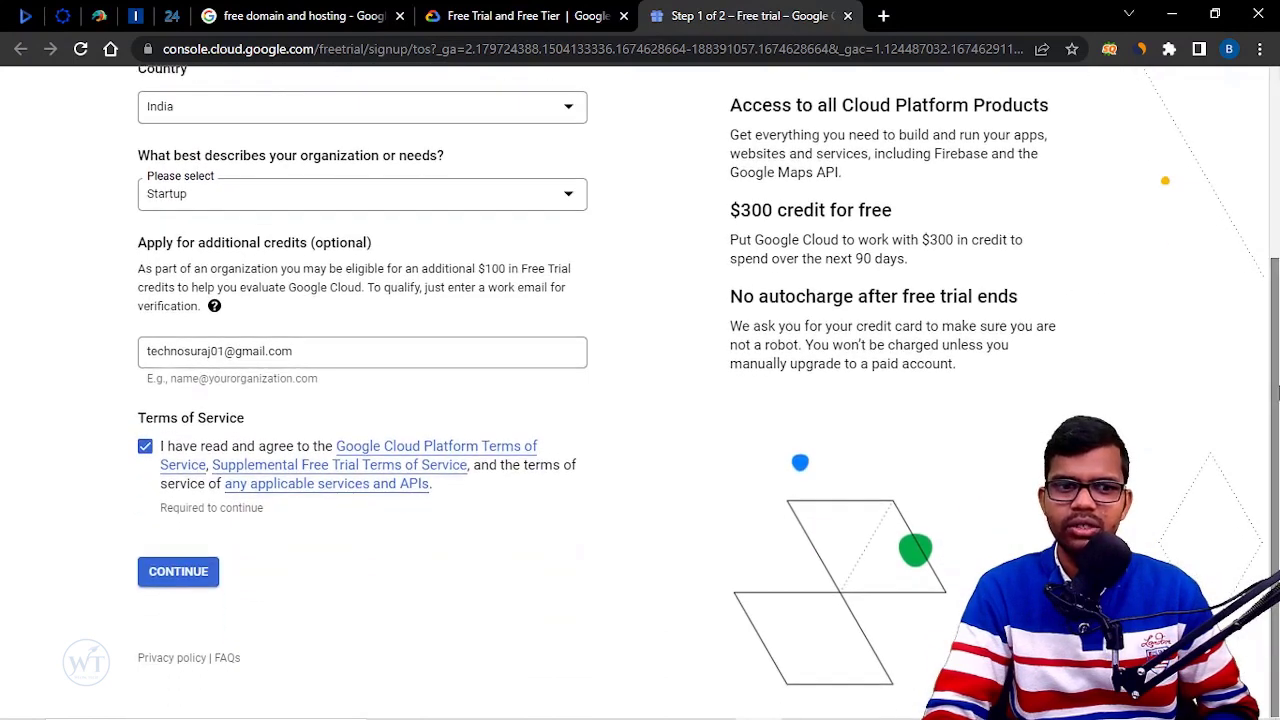
click(203, 578)
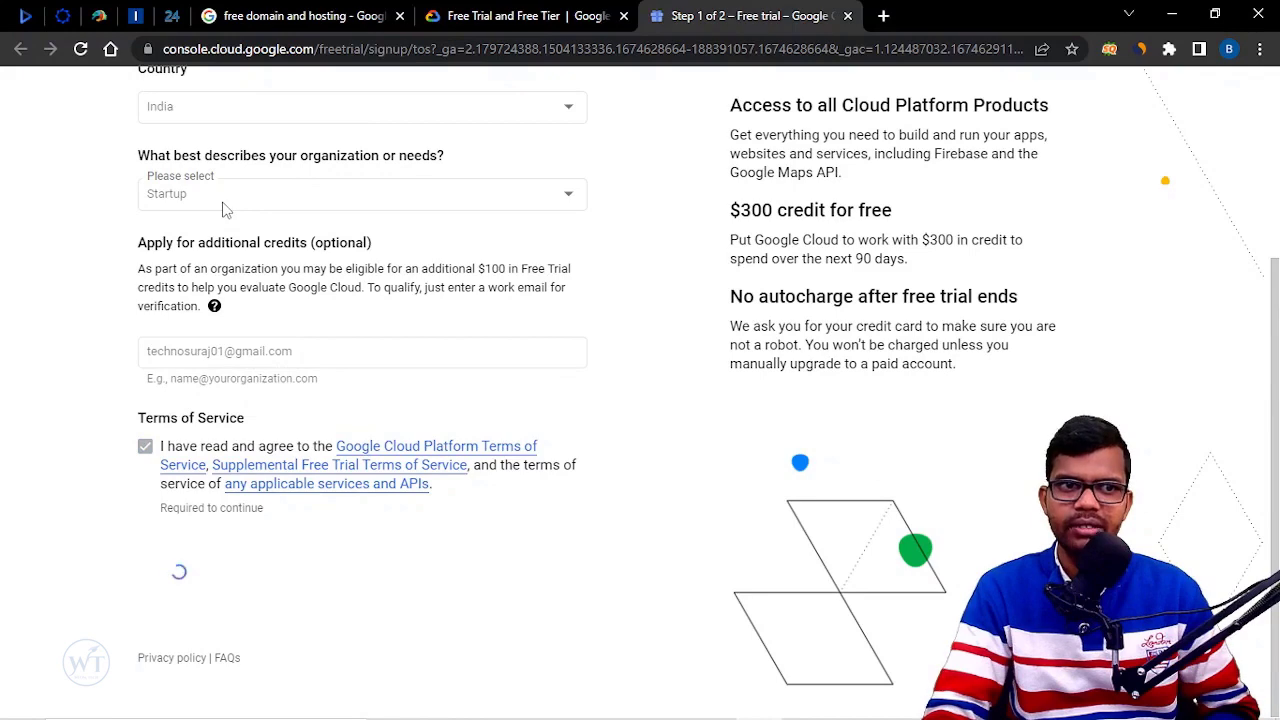
- Change the organization description to Small company and submit the account information form again
click(330, 205)
click(234, 273)
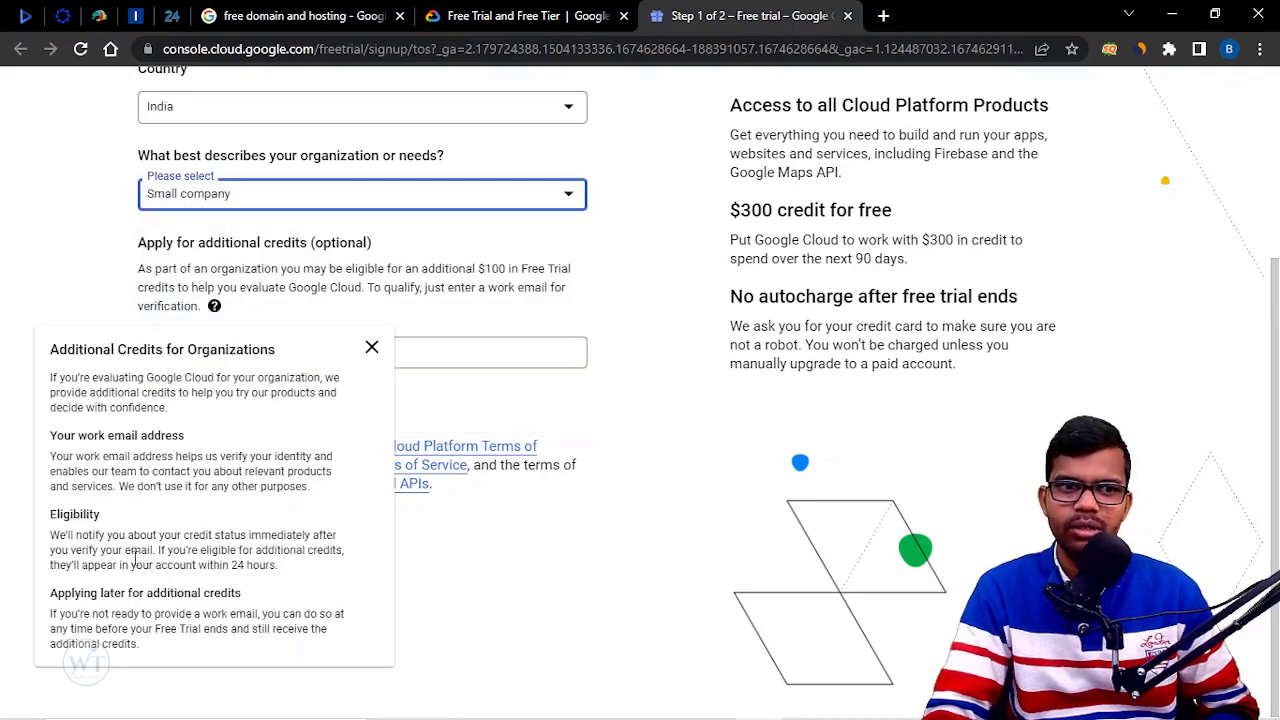
click(638, 441)
click(182, 571)
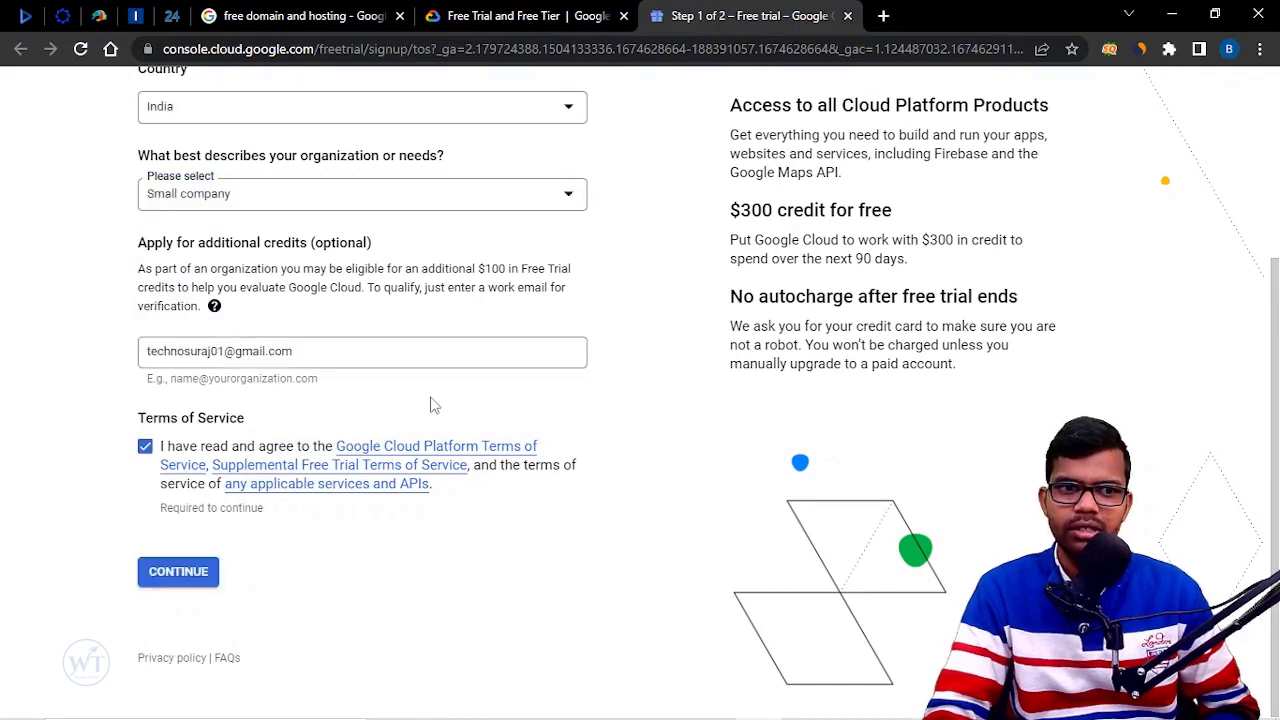
click(361, 345)
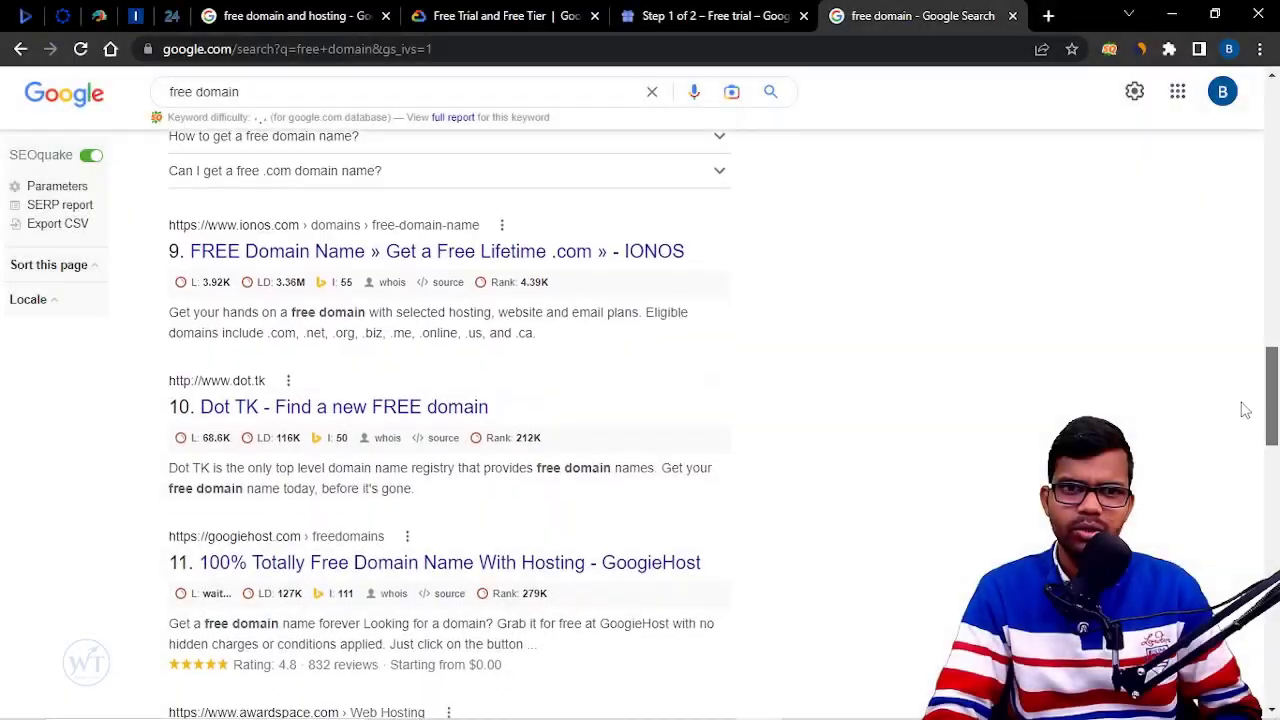
- Open the Dot TK result from the free domain search in a new tab and switch to it
scroll(1243, 409, down, 1)
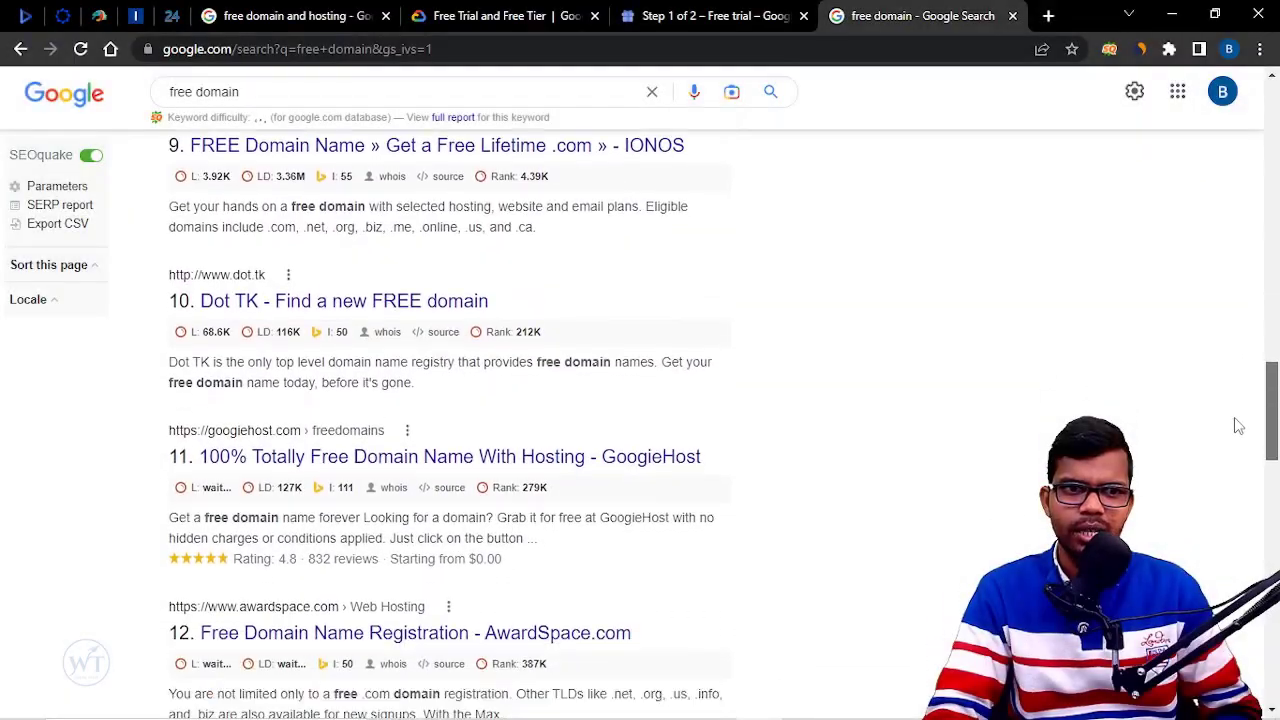
right_click(388, 307)
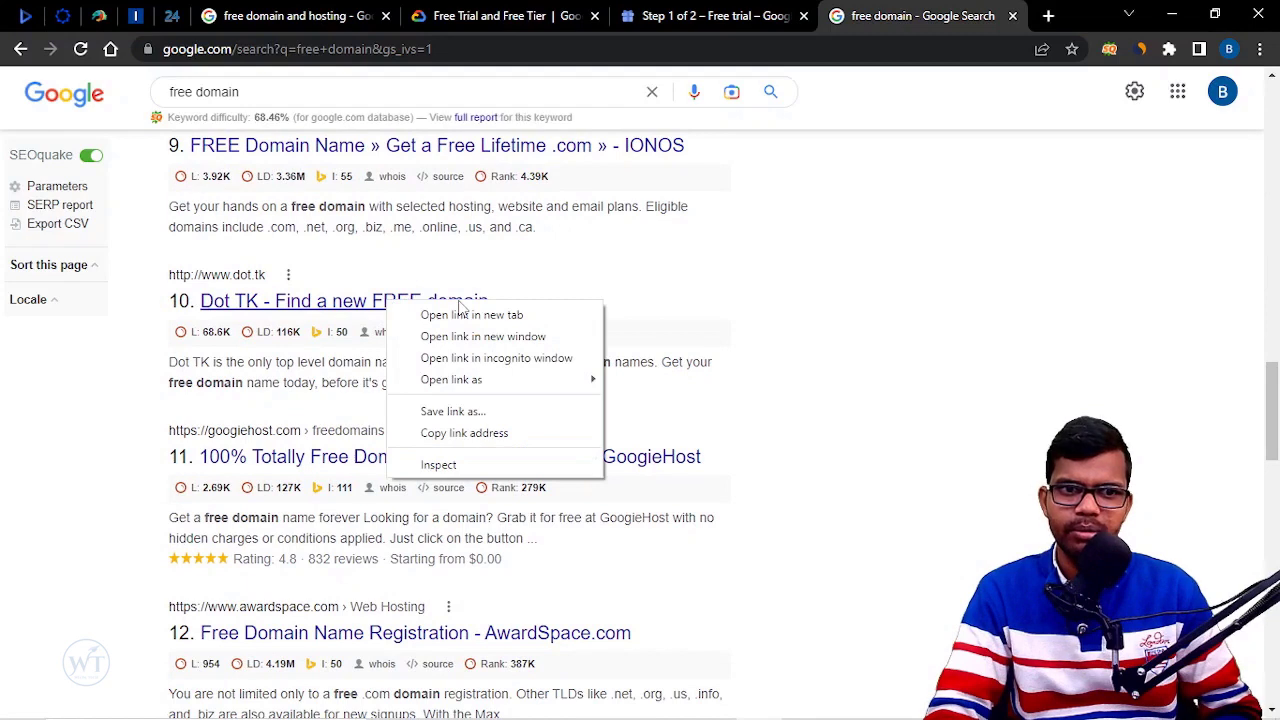
click(463, 314)
click(920, 16)
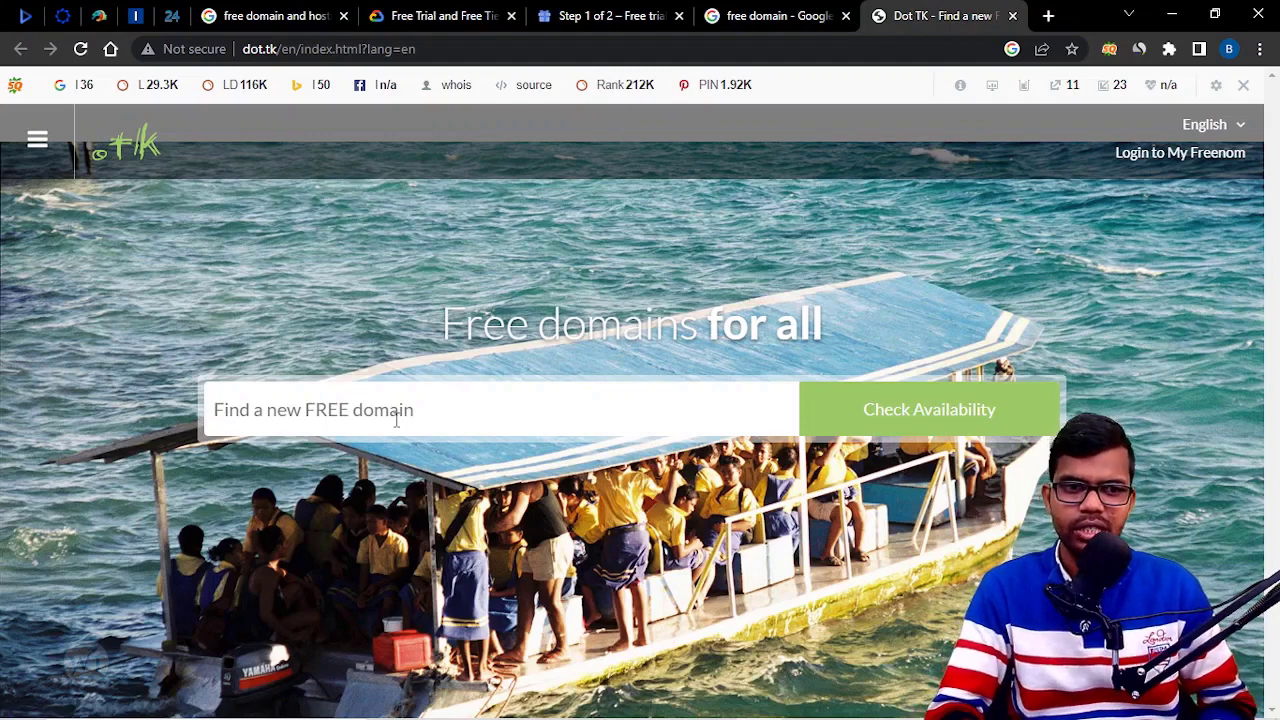
- Check the availability of the domain name "blog" on Dot TK and review the offered extensions and prices
text(blog)
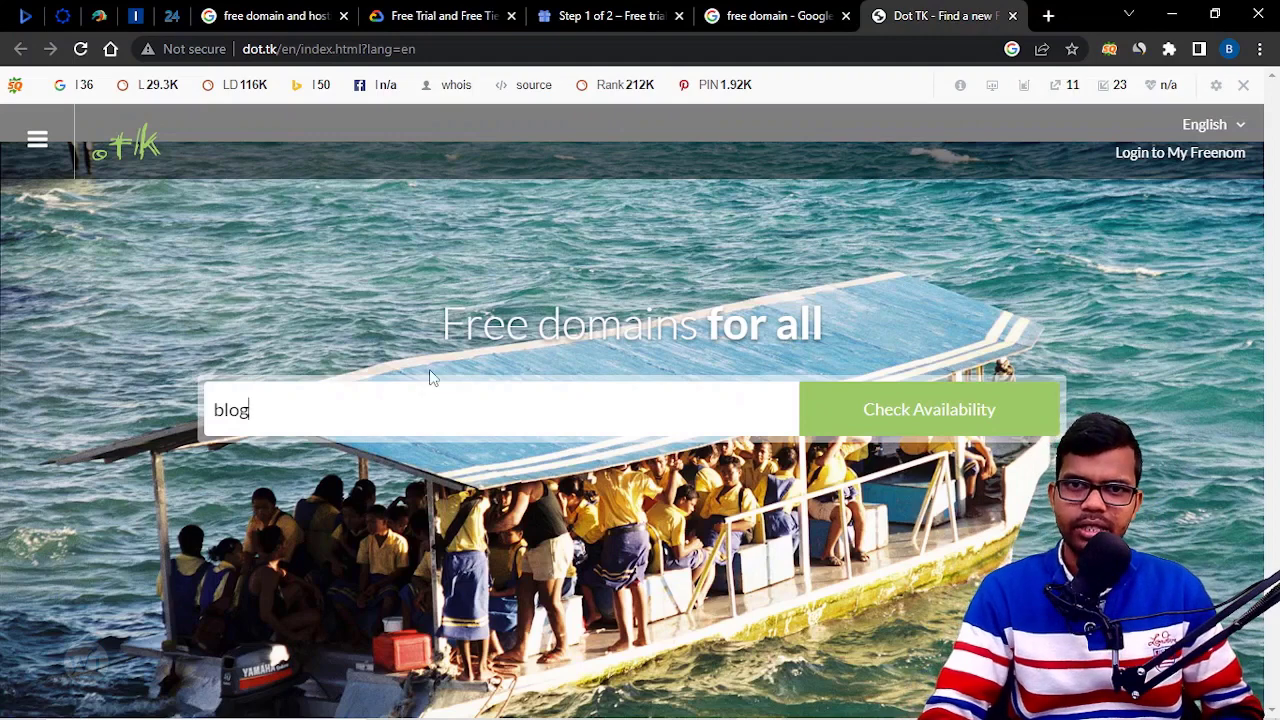
click(932, 422)
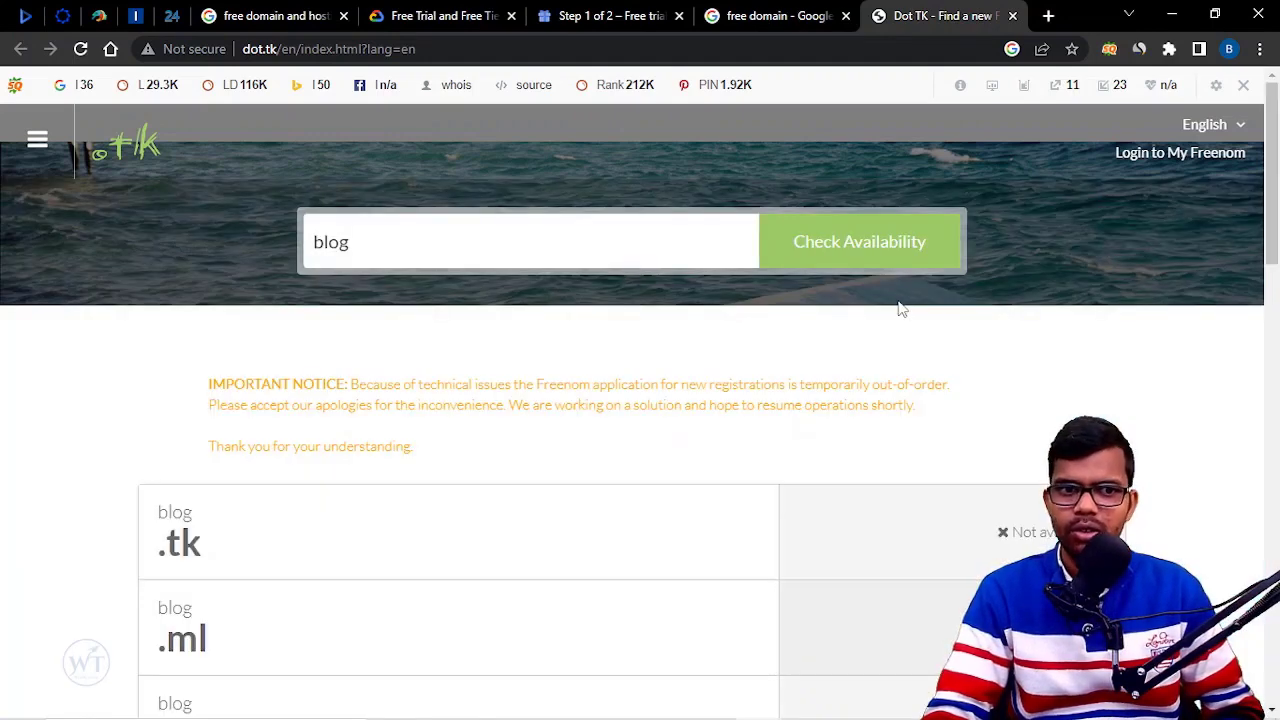
drag(1277, 195, 1266, 437)
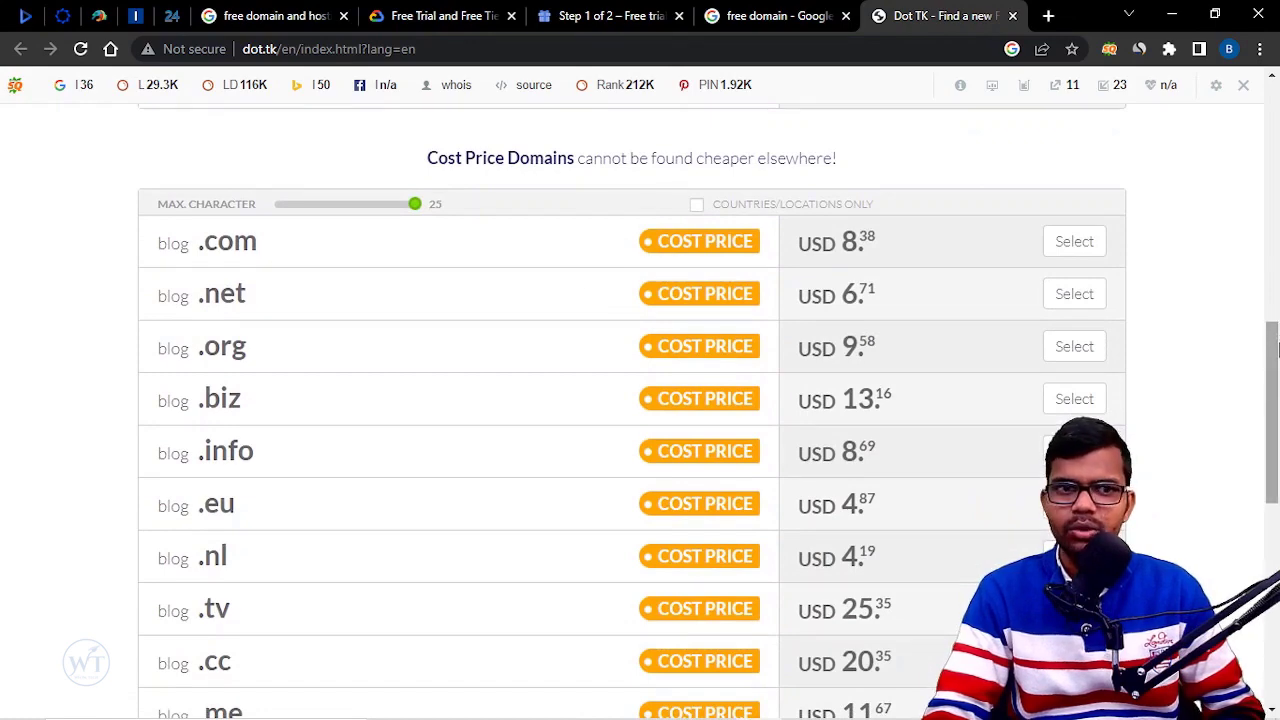
drag(1276, 346, 1276, 118)
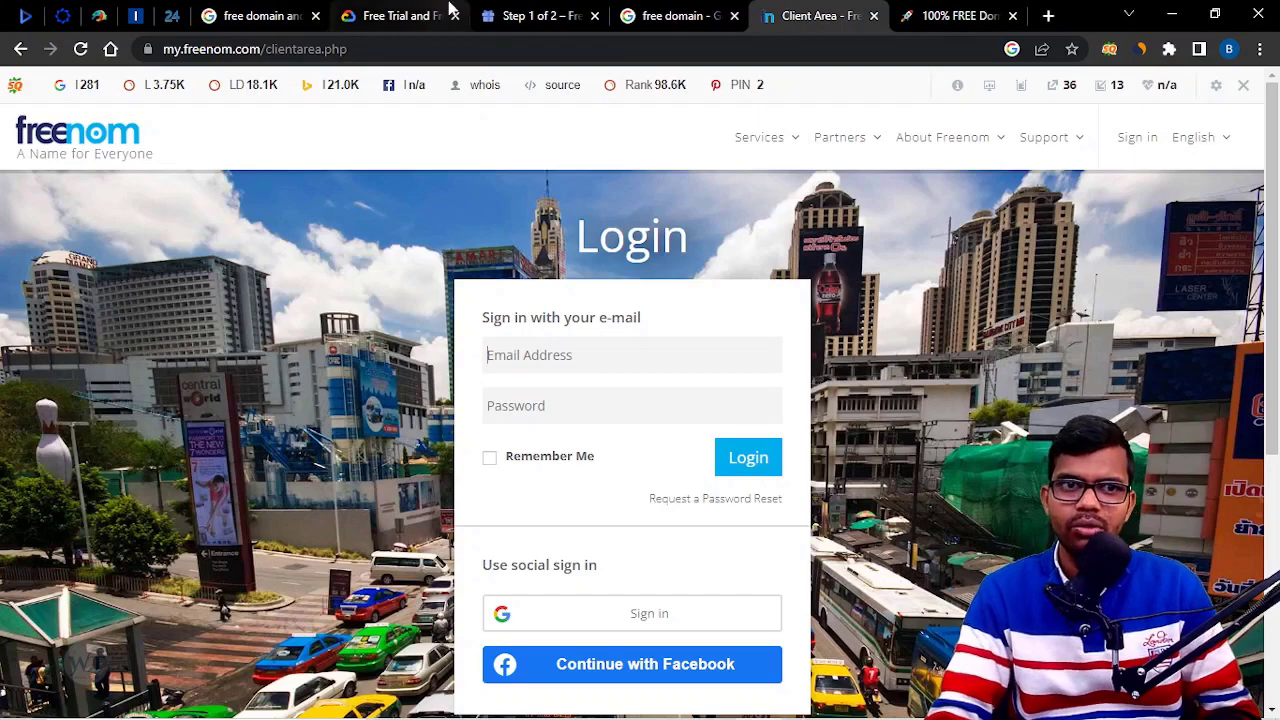
- Return to the Google Cloud free trial page and highlight its main headline
click(396, 14)
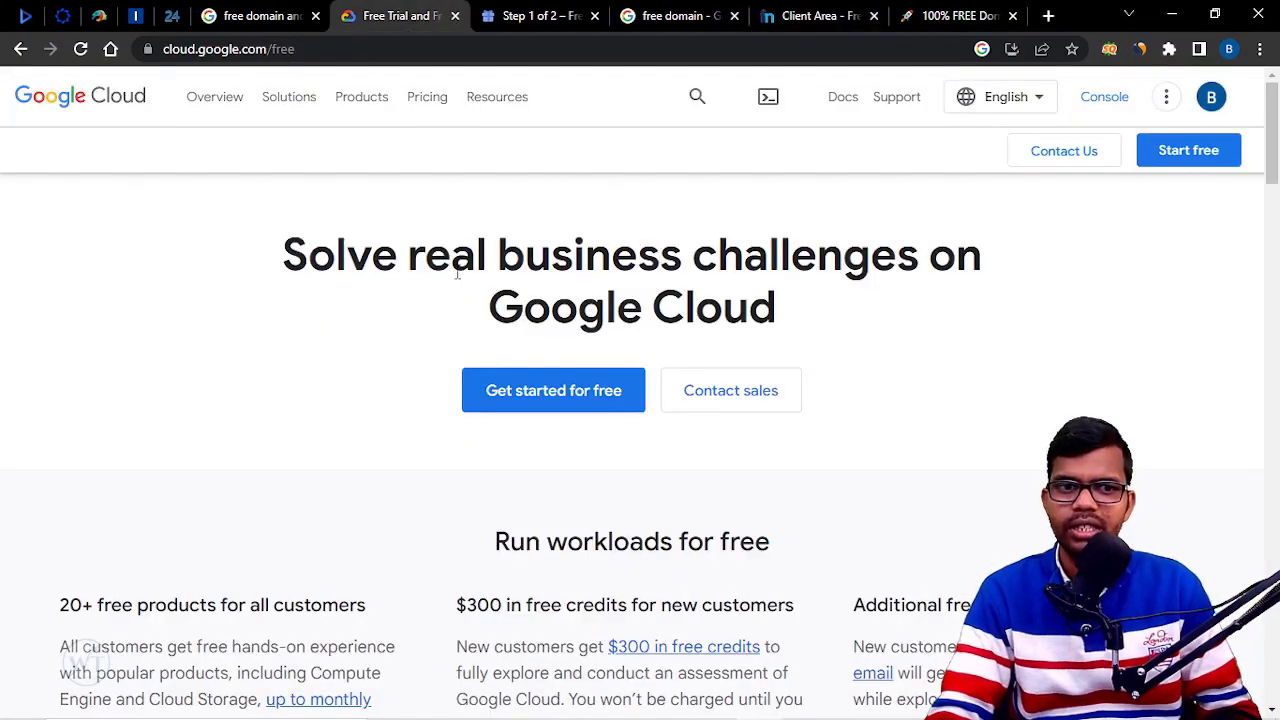
drag(283, 256, 843, 258)
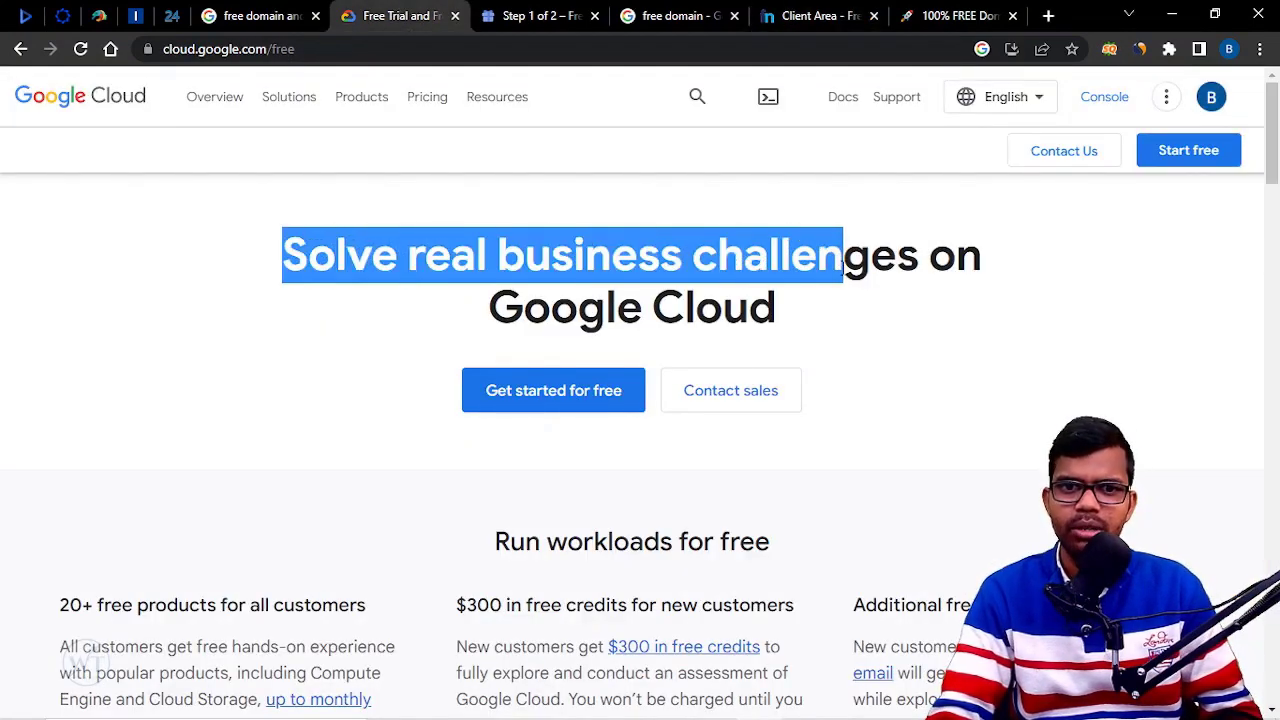
click(793, 284)
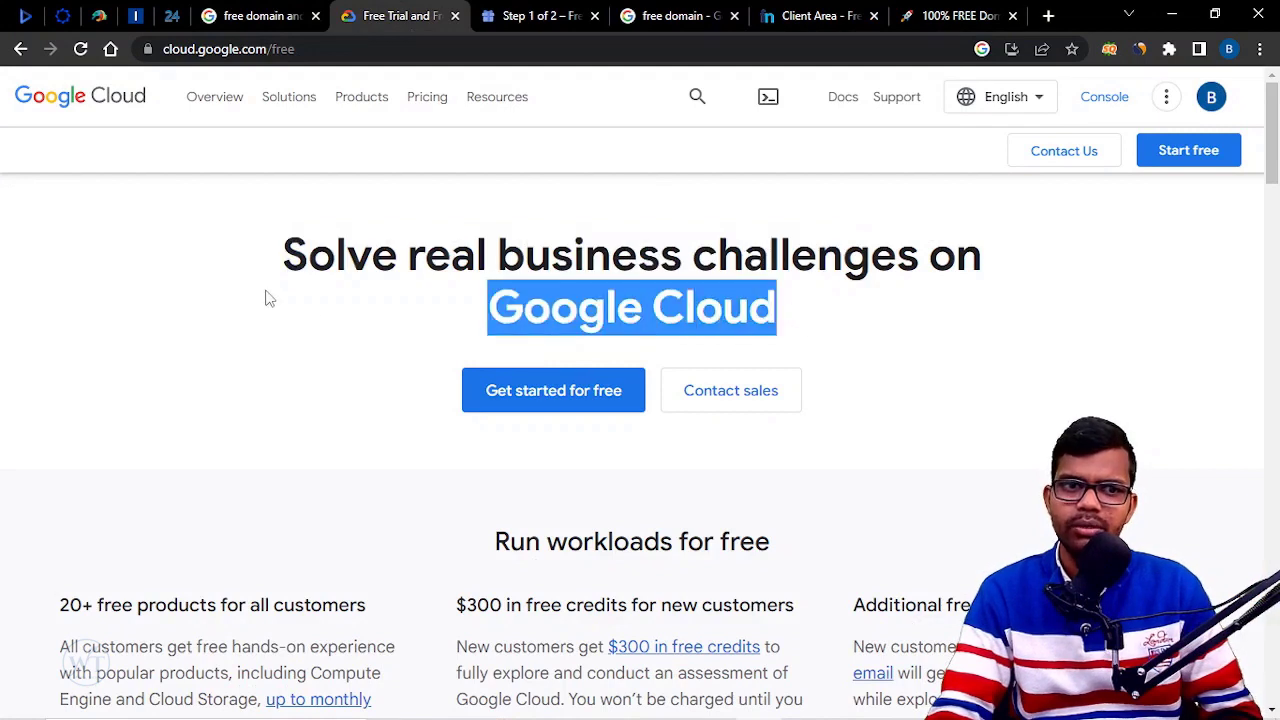